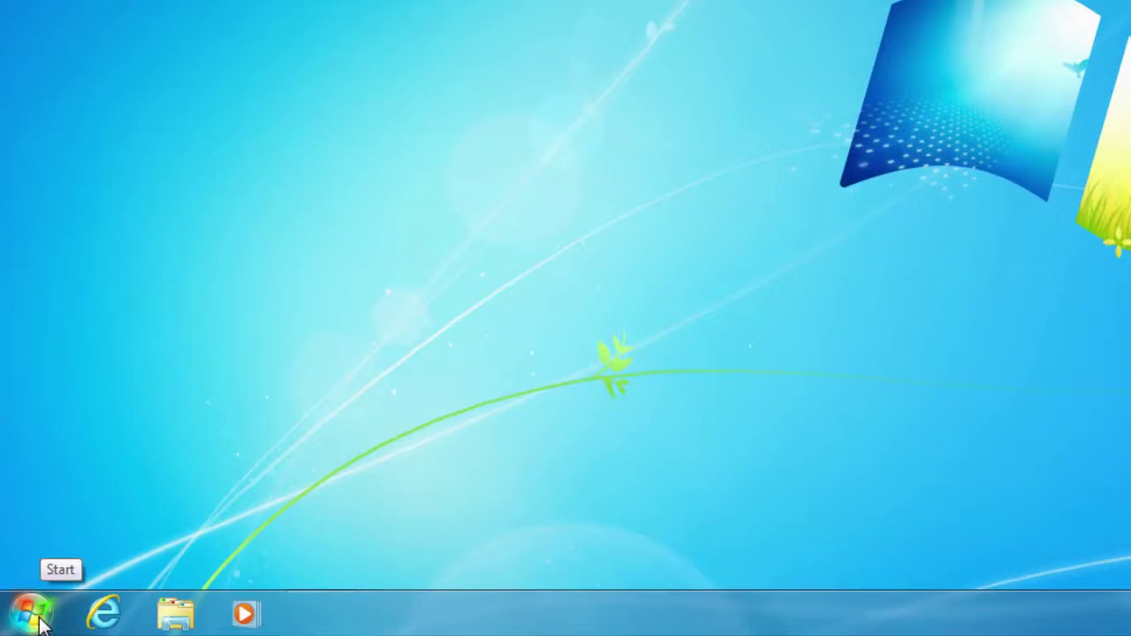
- Restart the computer
{"action": "left_click", "coordinate": [39, 620]}
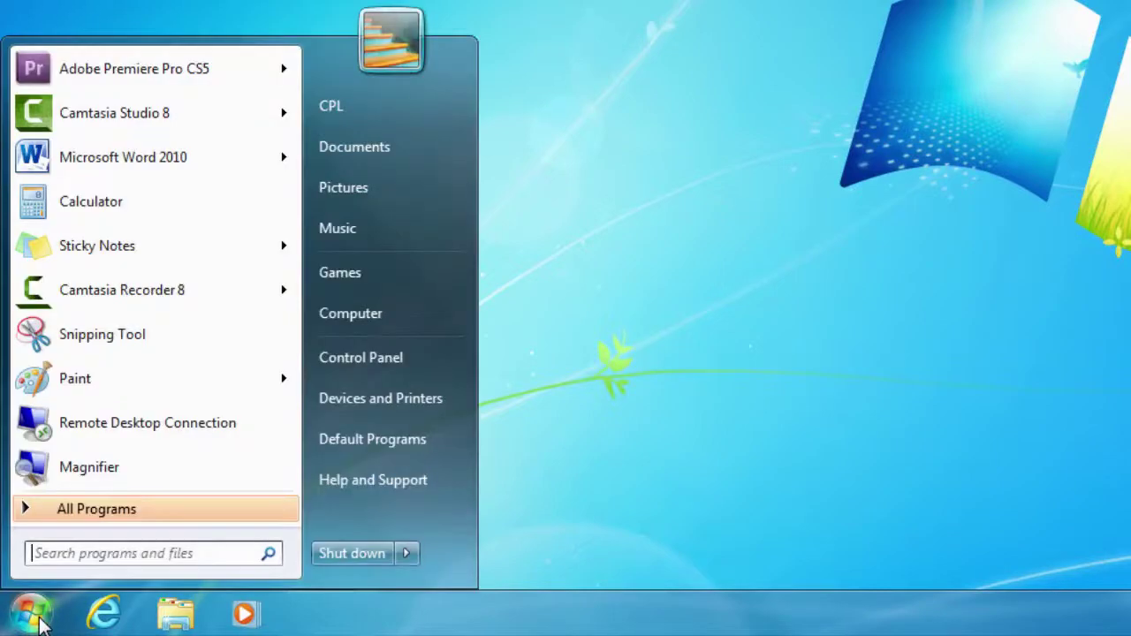
{"action": "left_click", "coordinate": [410, 562]}
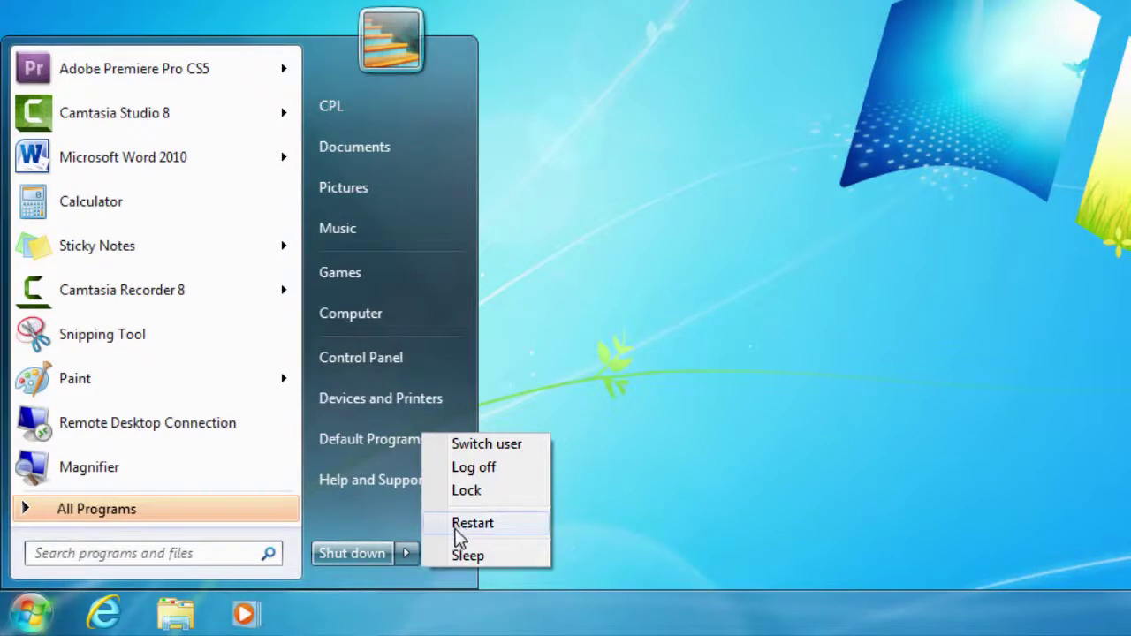
{"action": "left_click", "coordinate": [468, 528]}
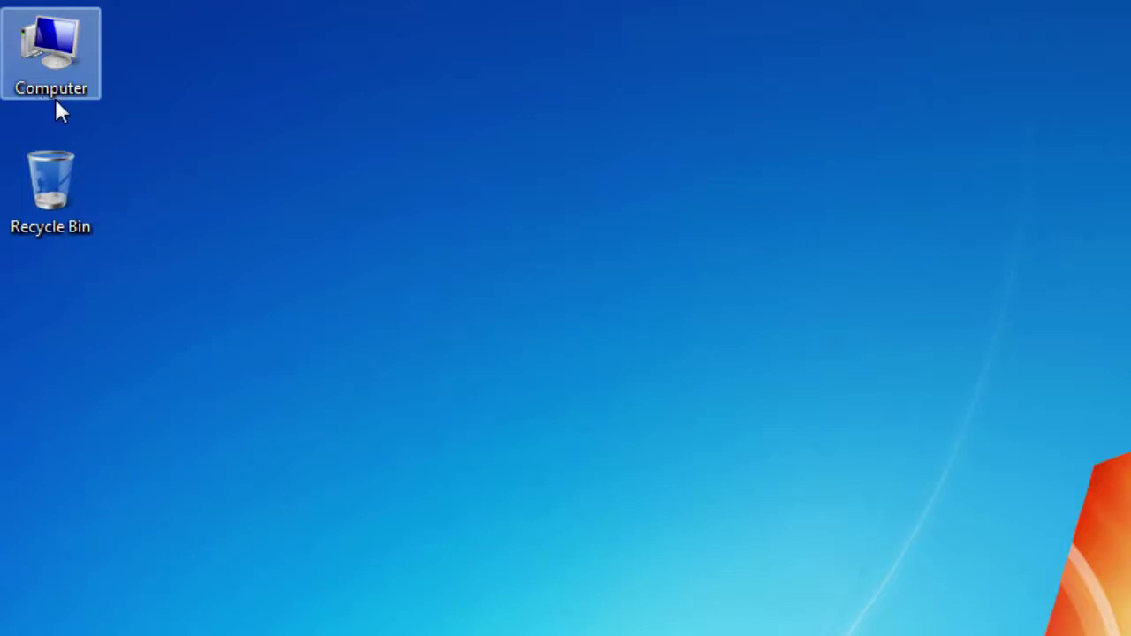
- Open the Computer window, minimize it and bring it back onto the desktop
{"action": "double_click", "coordinate": [62, 42]}
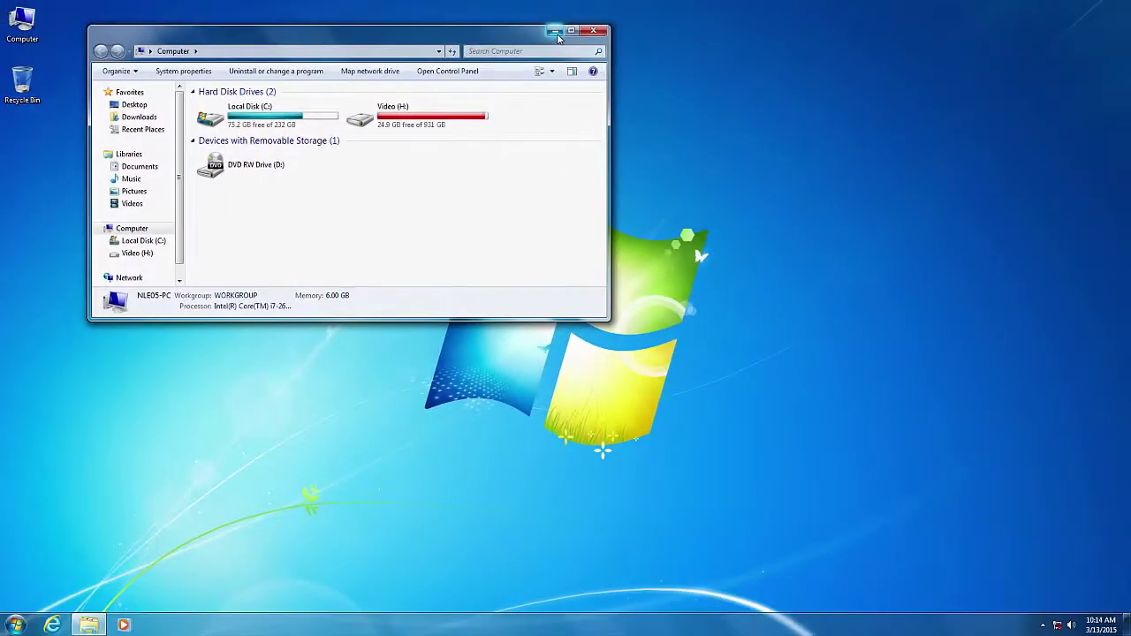
{"action": "left_click", "coordinate": [557, 37]}
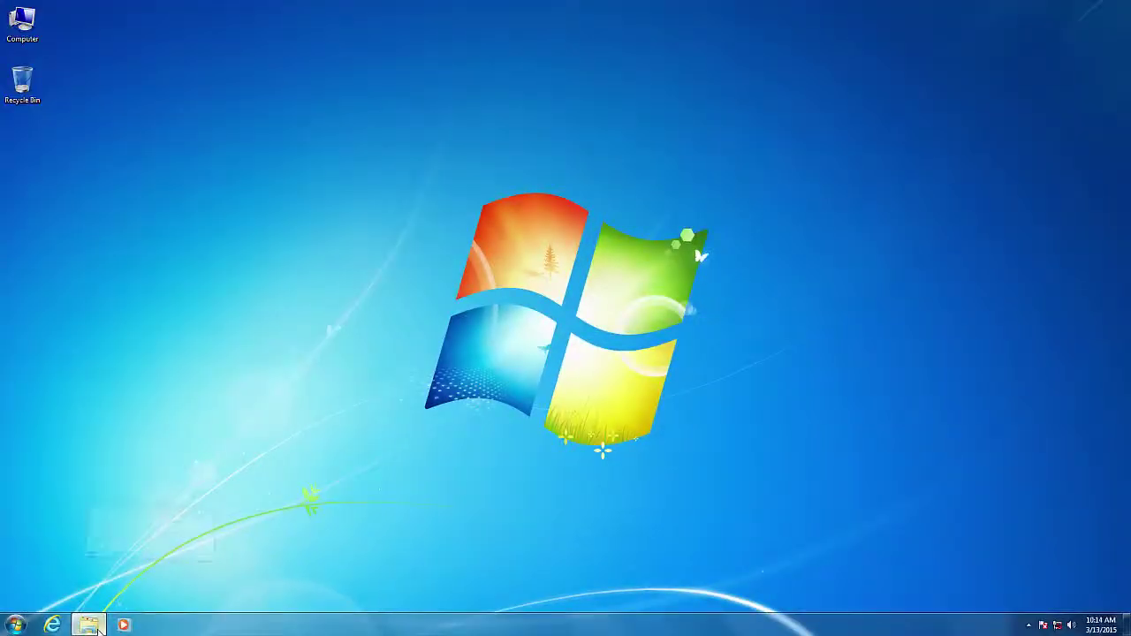
{"action": "left_click", "coordinate": [292, 608]}
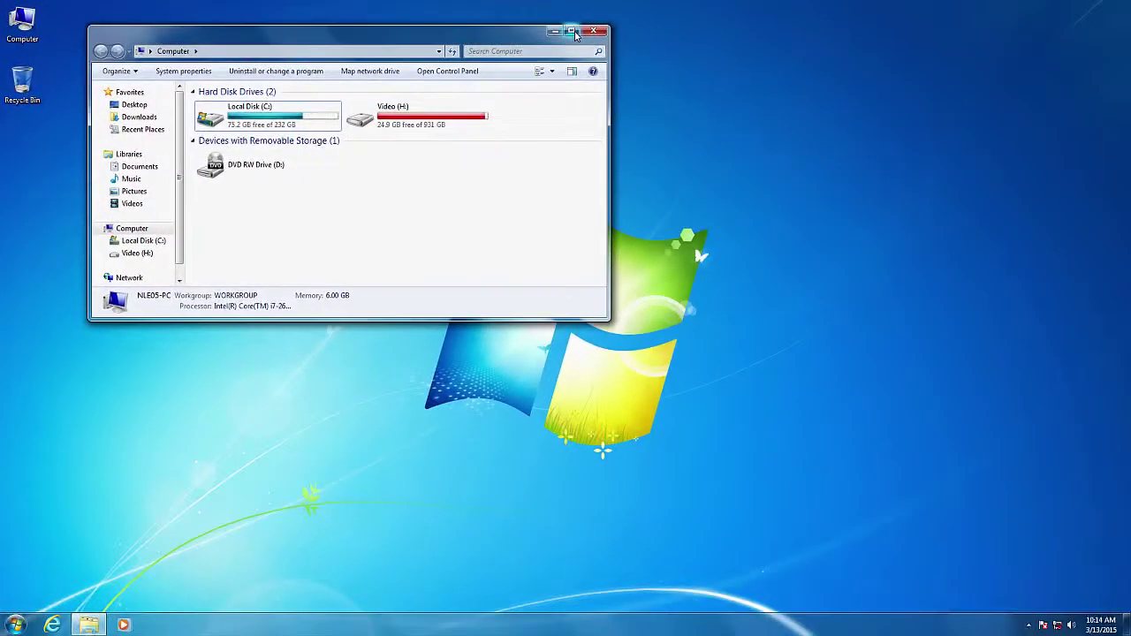
- Maximize the Computer window, return it to its smaller size and close it
{"action": "left_click", "coordinate": [1048, 57]}
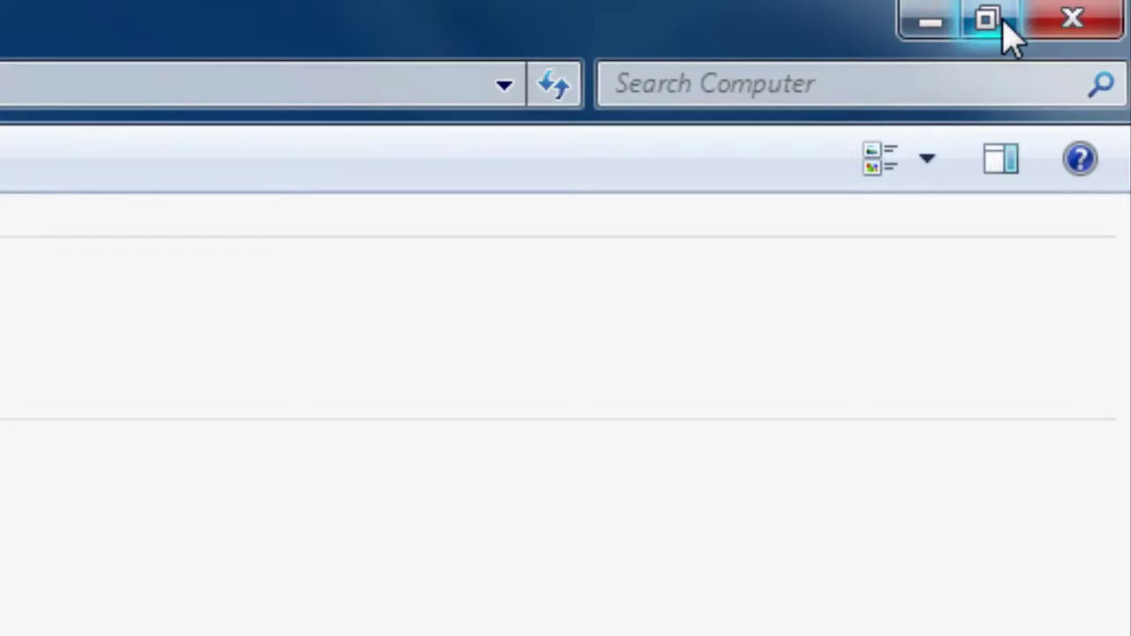
{"action": "left_click", "coordinate": [990, 23]}
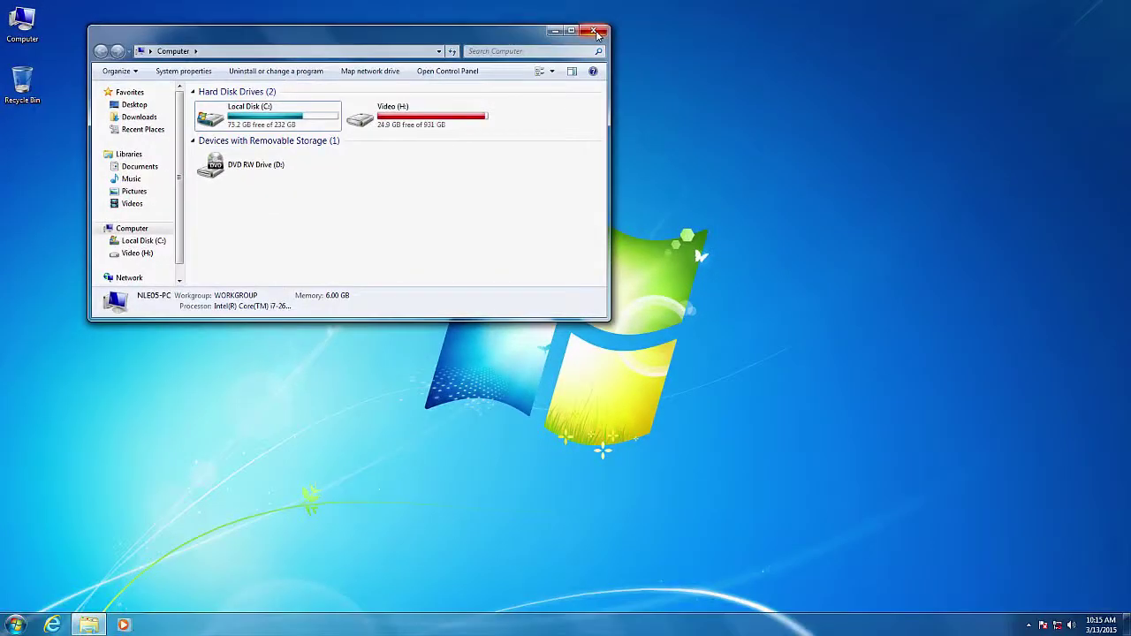
{"action": "left_click", "coordinate": [597, 34]}
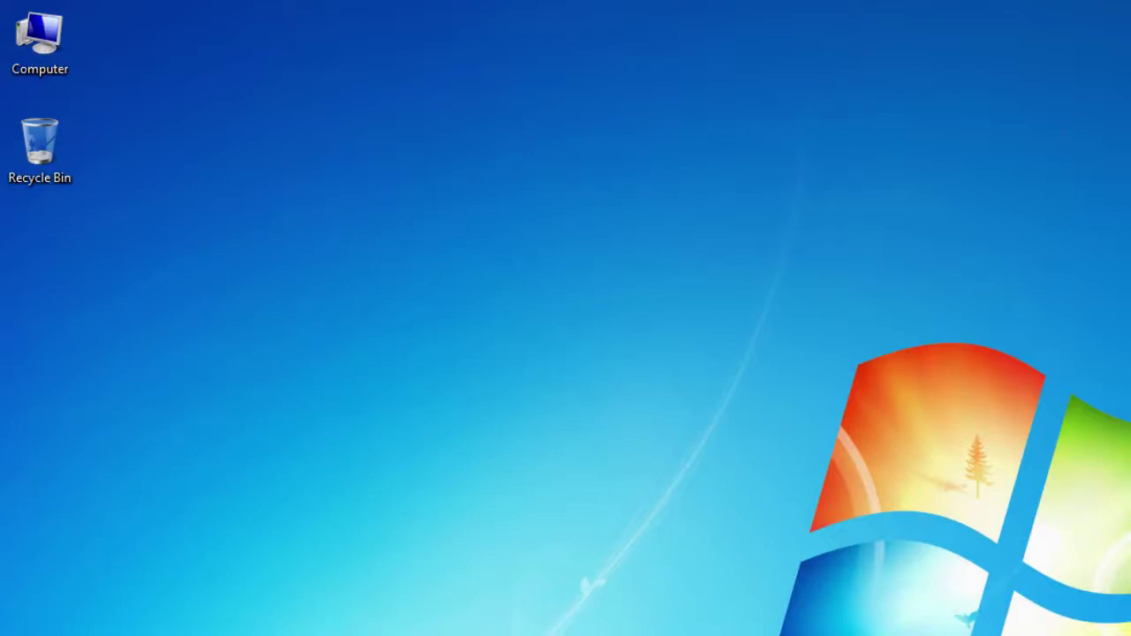
- Open the properties of Computer to view the basic system information, and close the window
{"action": "double_click", "coordinate": [56, 54]}
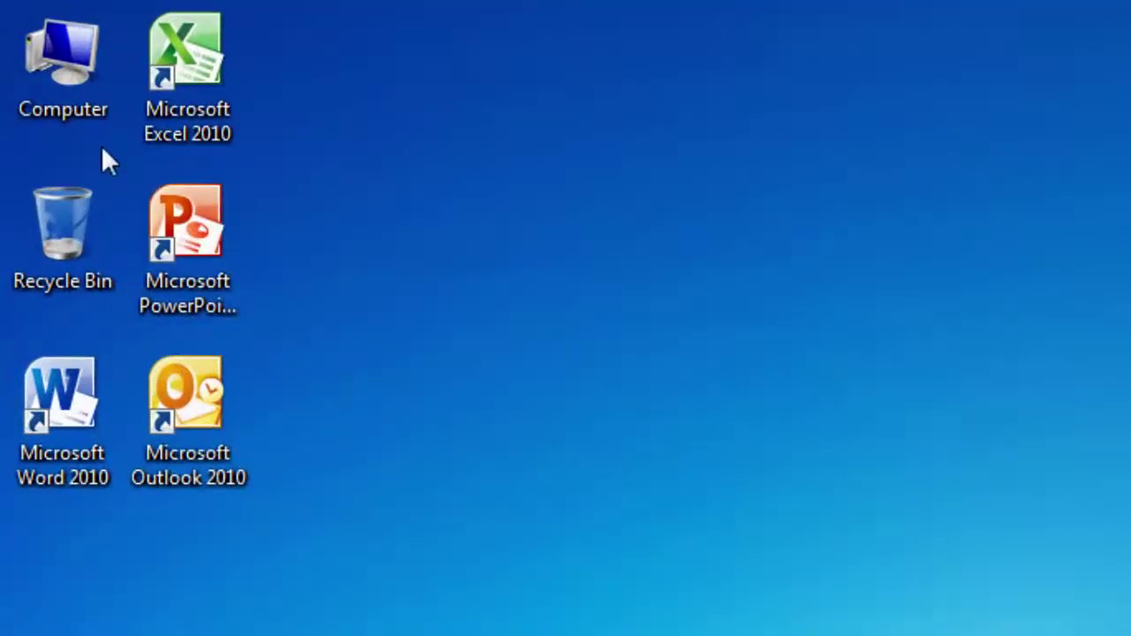
{"action": "right_click", "coordinate": [73, 104]}
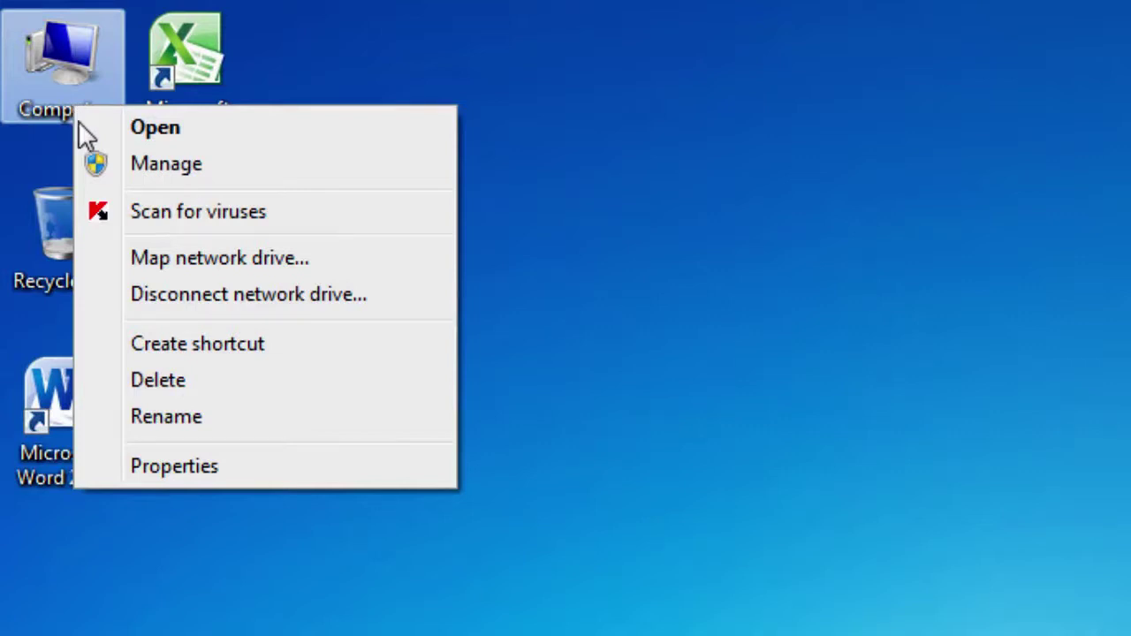
{"action": "left_click", "coordinate": [184, 475]}
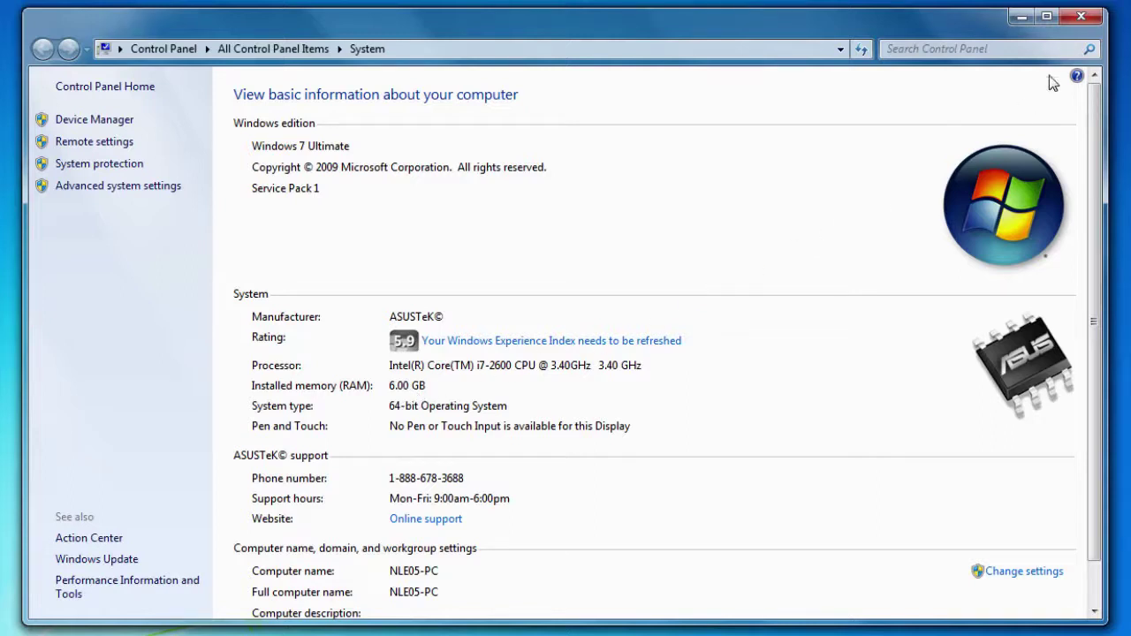
{"action": "left_click", "coordinate": [1092, 20]}
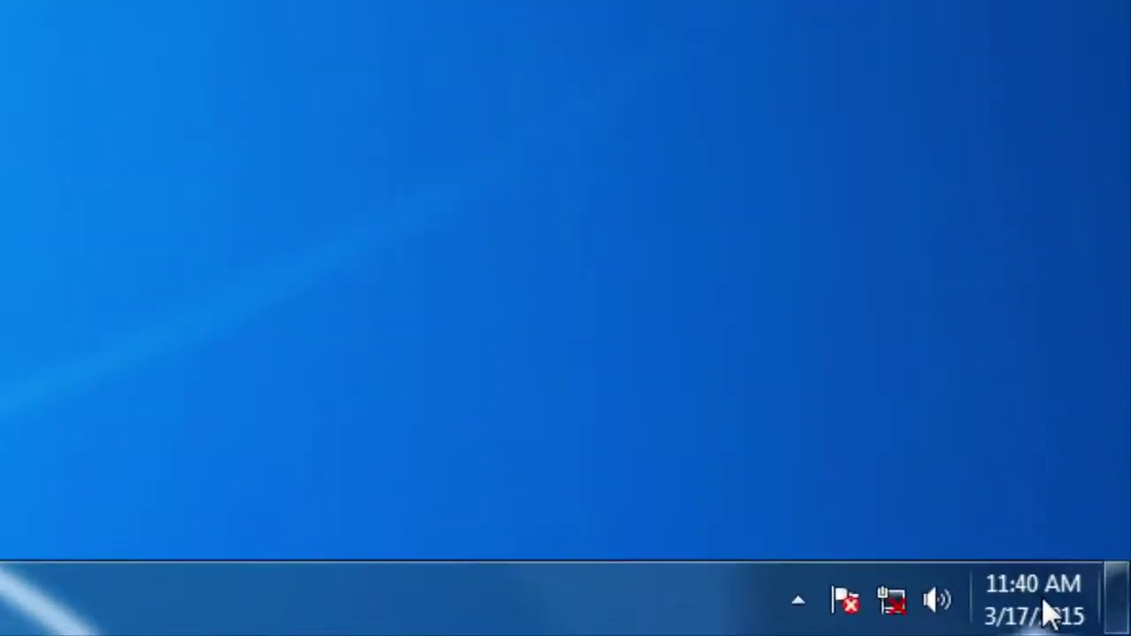
- Set the system clock's hour to 12 and seconds to 00 in the date and time settings, and confirm the change
{"action": "mouse_move", "coordinate": [1048, 612]}
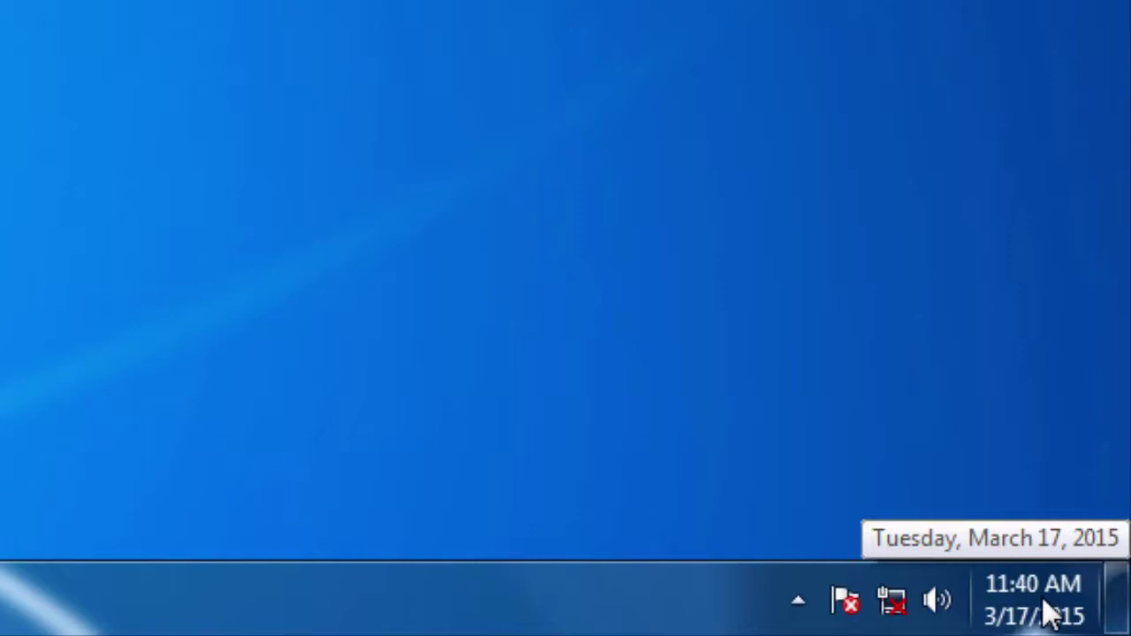
{"action": "left_click", "coordinate": [1048, 614]}
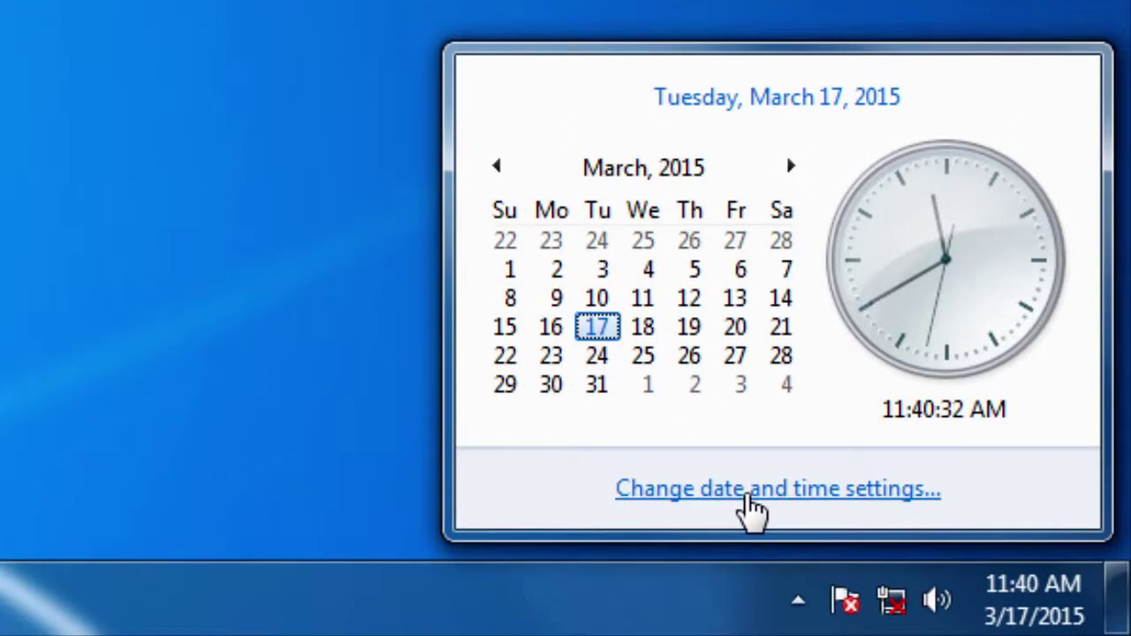
{"action": "left_click", "coordinate": [753, 508]}
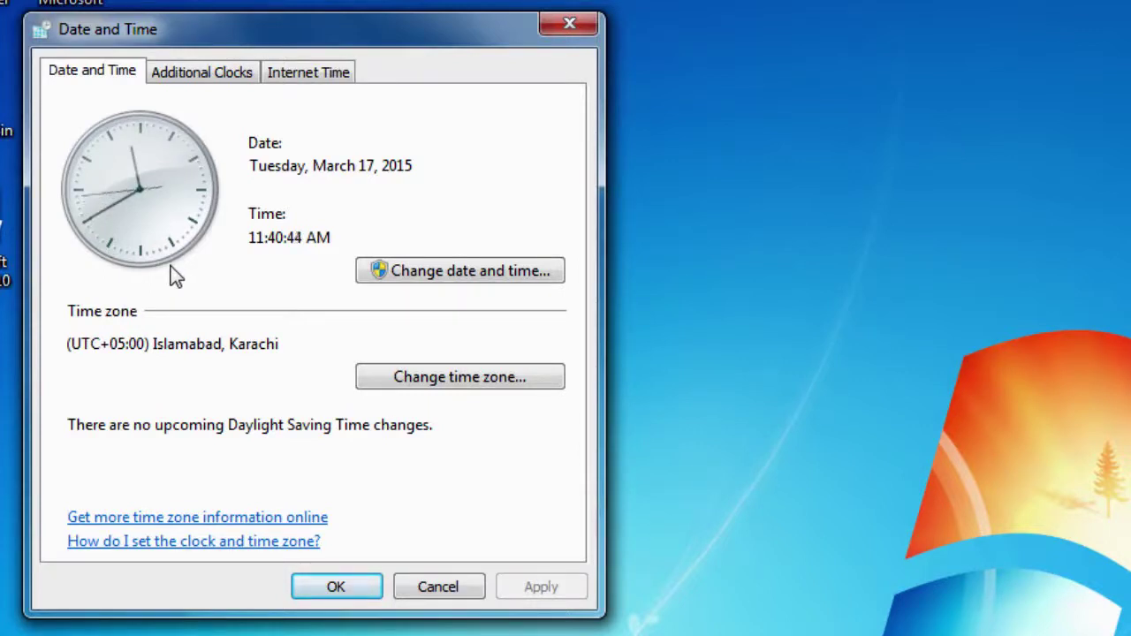
{"action": "left_click", "coordinate": [452, 277]}
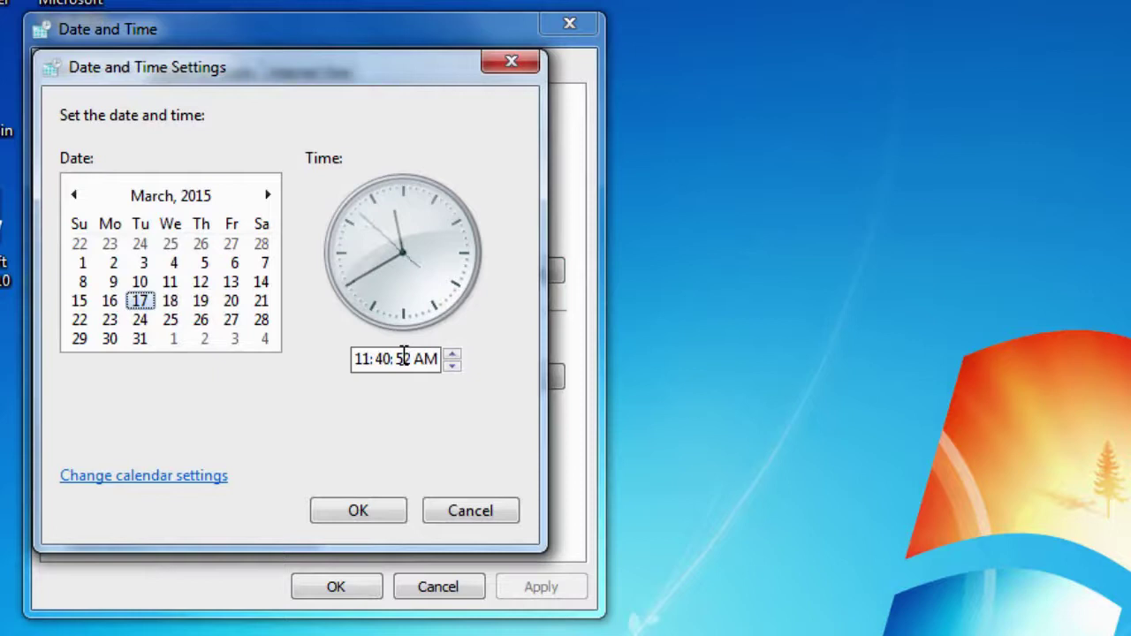
{"action": "left_click", "coordinate": [373, 359]}
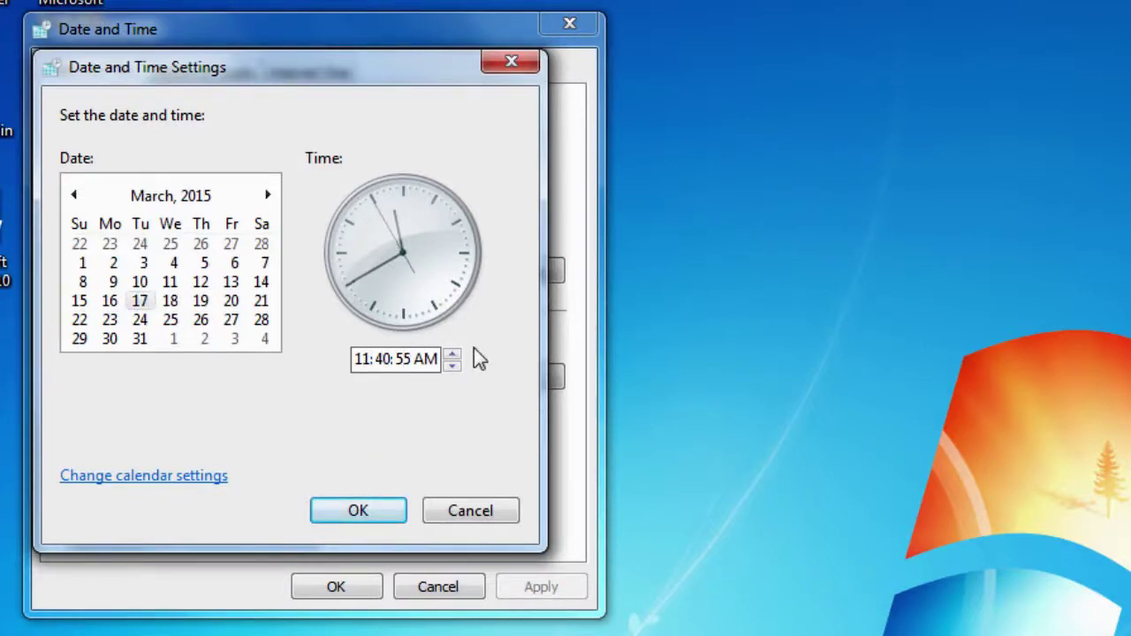
{"action": "type", "text": "12"}
{"action": "key", "text": "Right"}
{"action": "key", "text": "Right"}
{"action": "type", "text": "00"}
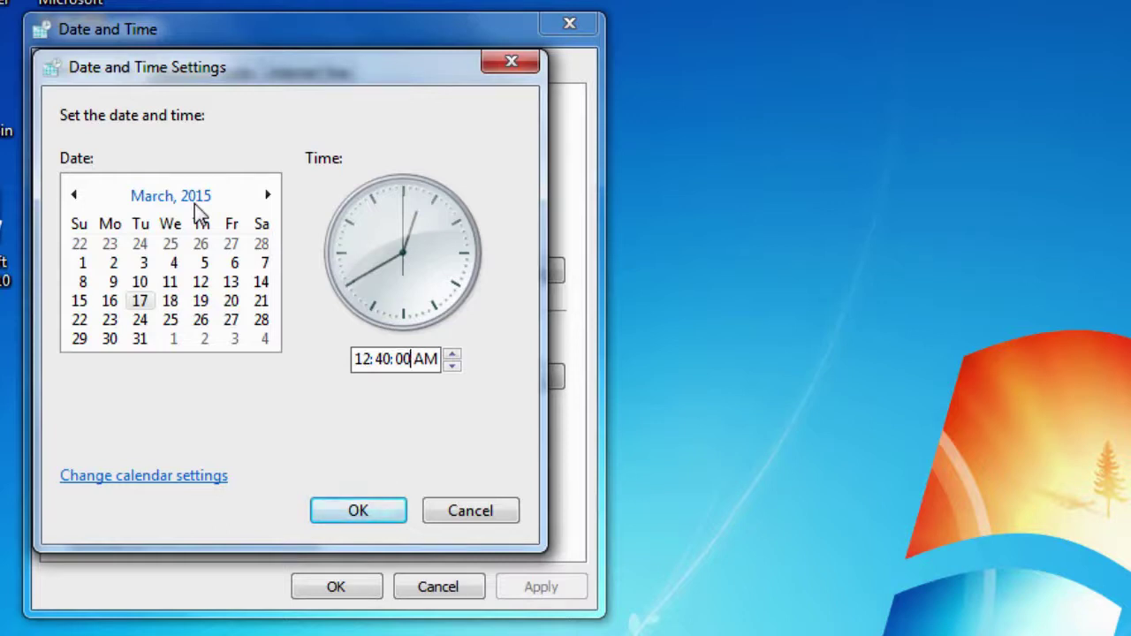
{"action": "left_click", "coordinate": [402, 520]}
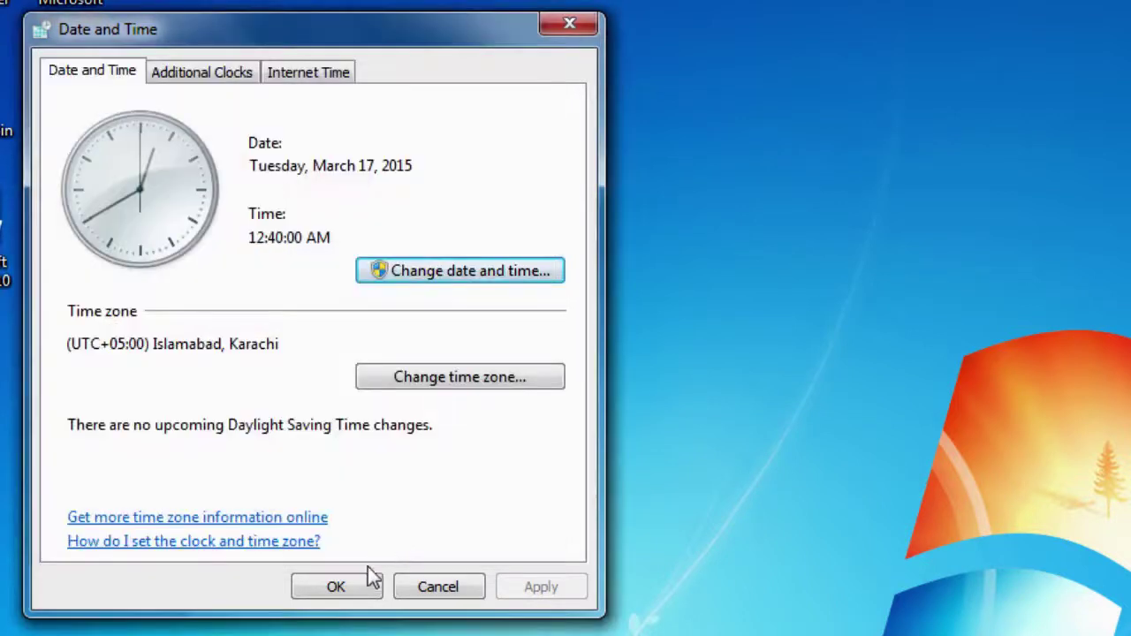
{"action": "left_click", "coordinate": [359, 578]}
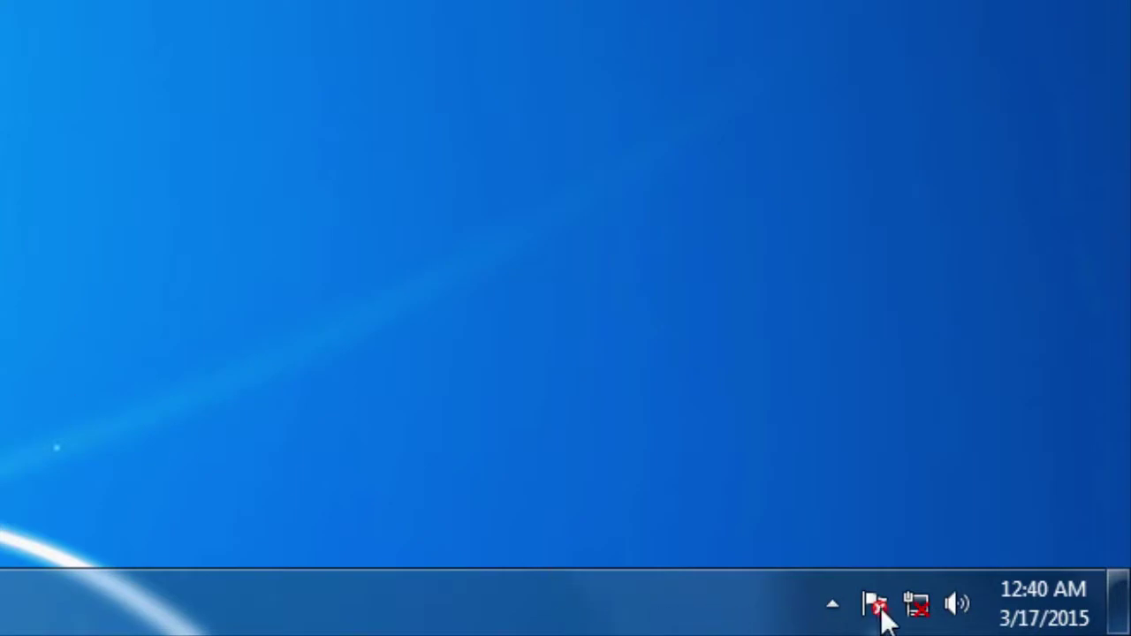
- Open the speaker volume control and adjust the volume level
{"action": "left_click", "coordinate": [955, 599]}
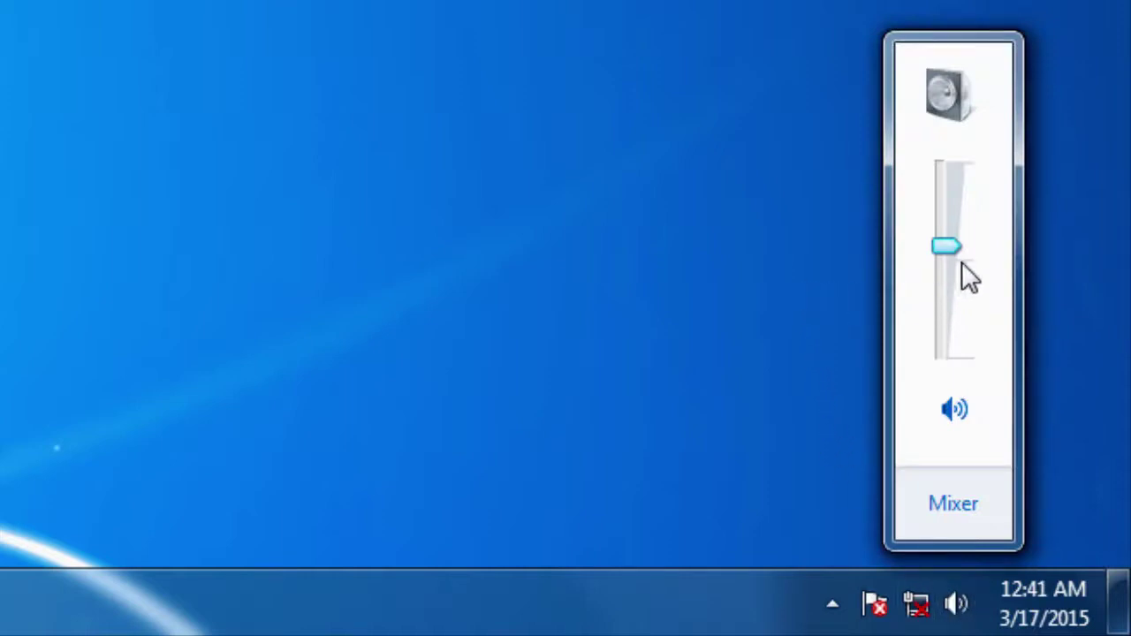
{"action": "mouse_move", "coordinate": [958, 251]}
{"action": "left_mouse_down"}
{"action": "mouse_move", "coordinate": [951, 173]}
{"action": "mouse_move", "coordinate": [947, 248]}
{"action": "left_mouse_up"}
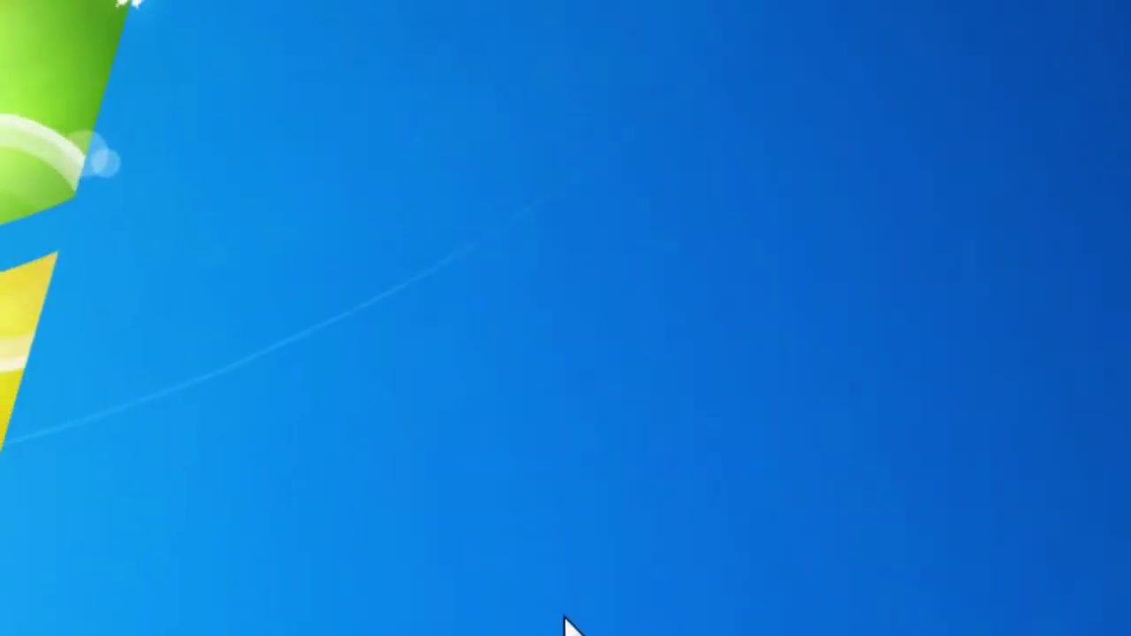
- Apply the Architecture Aero theme in the desktop personalization settings and minimize the window
{"action": "right_click", "coordinate": [225, 85]}
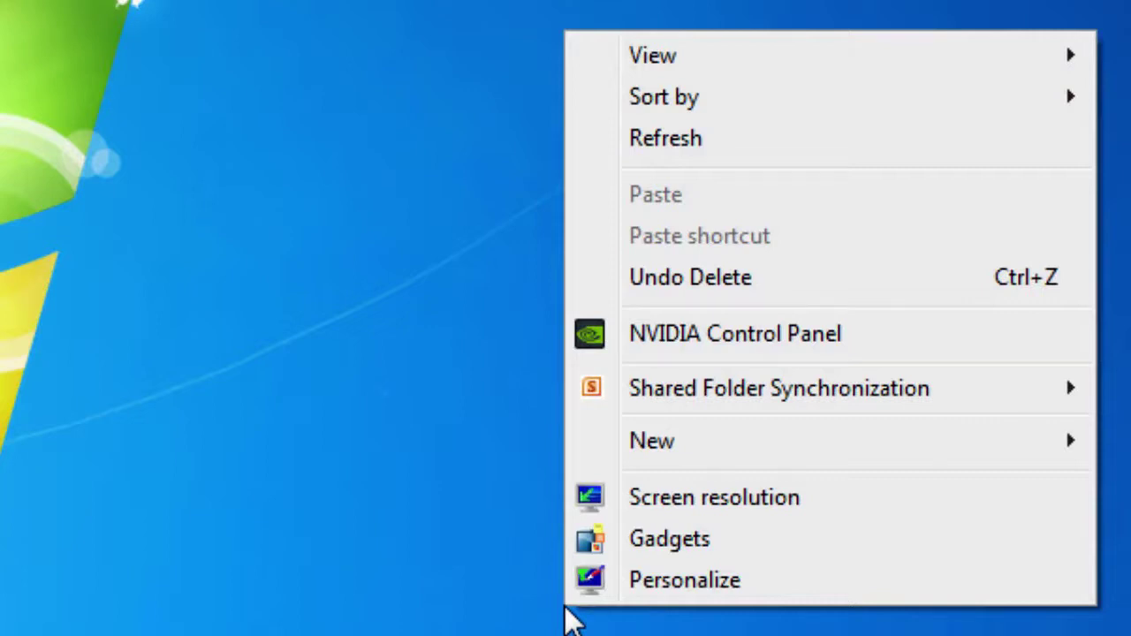
{"action": "left_click", "coordinate": [695, 588]}
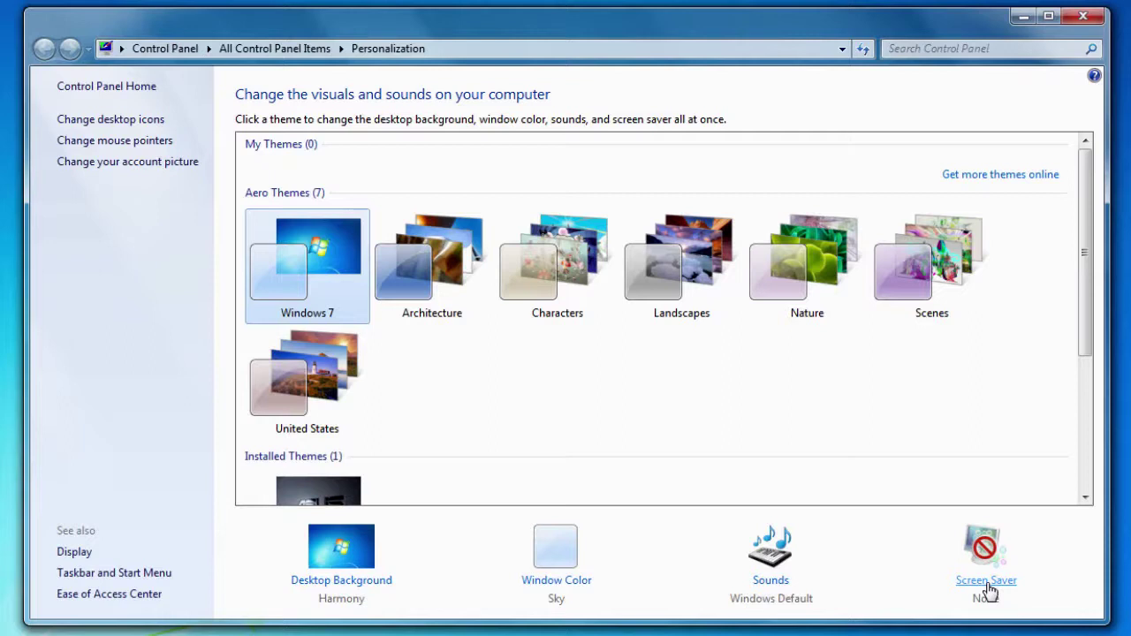
{"action": "left_click", "coordinate": [453, 311]}
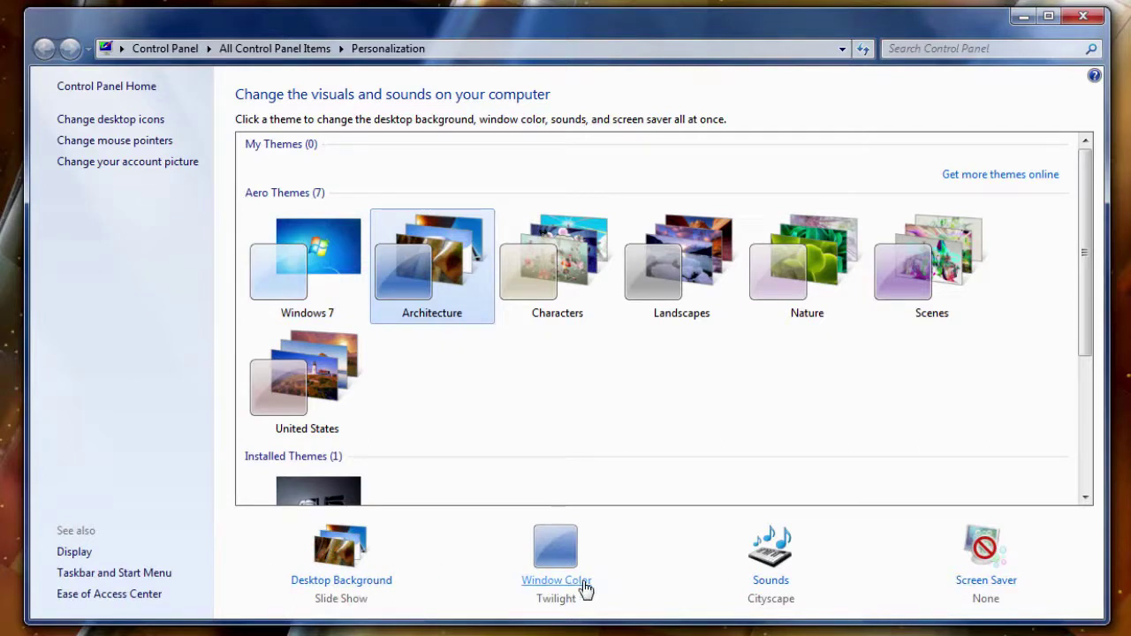
{"action": "left_click", "coordinate": [1024, 16]}
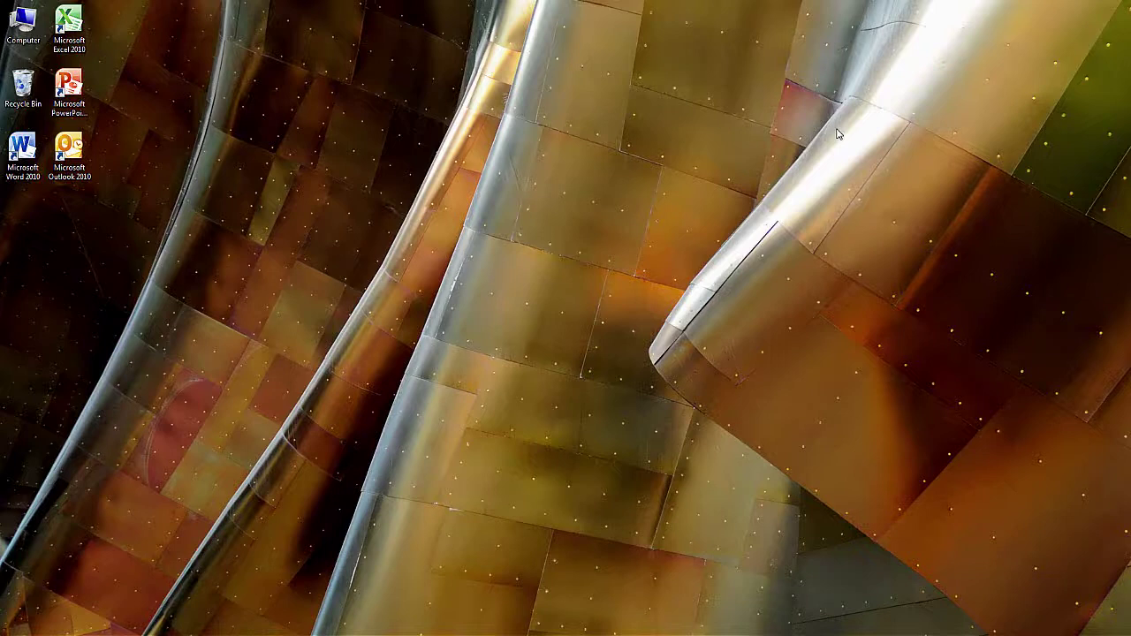
- Reopen the personalization settings and choose the fifth Architecture picture, the building with round discs, as the only desktop background
{"action": "right_click", "coordinate": [839, 134]}
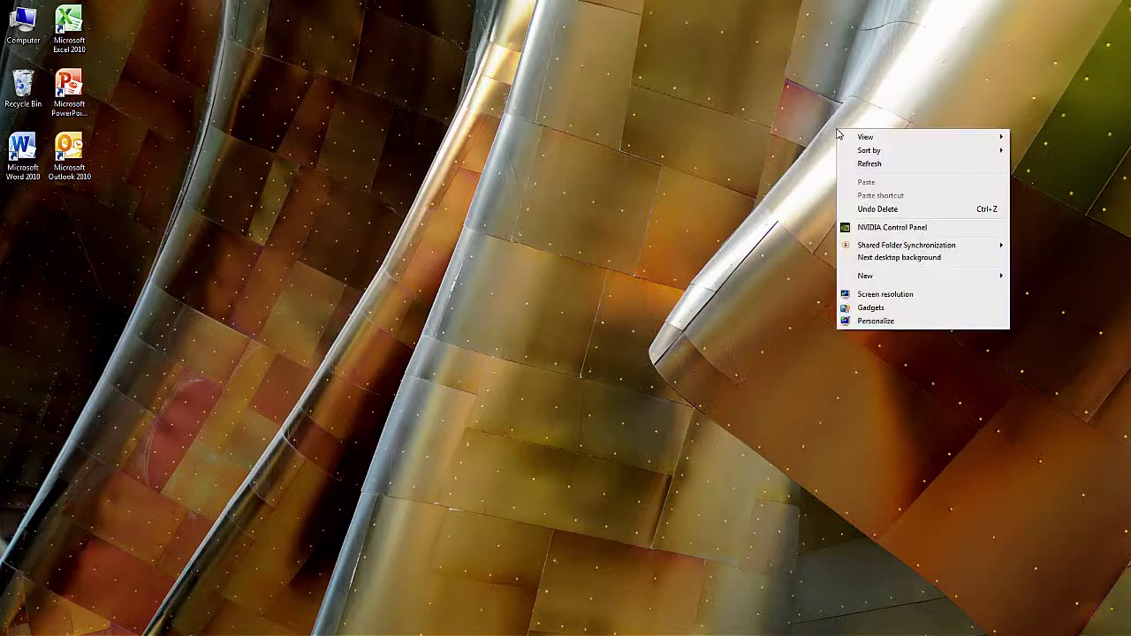
{"action": "left_click", "coordinate": [870, 320]}
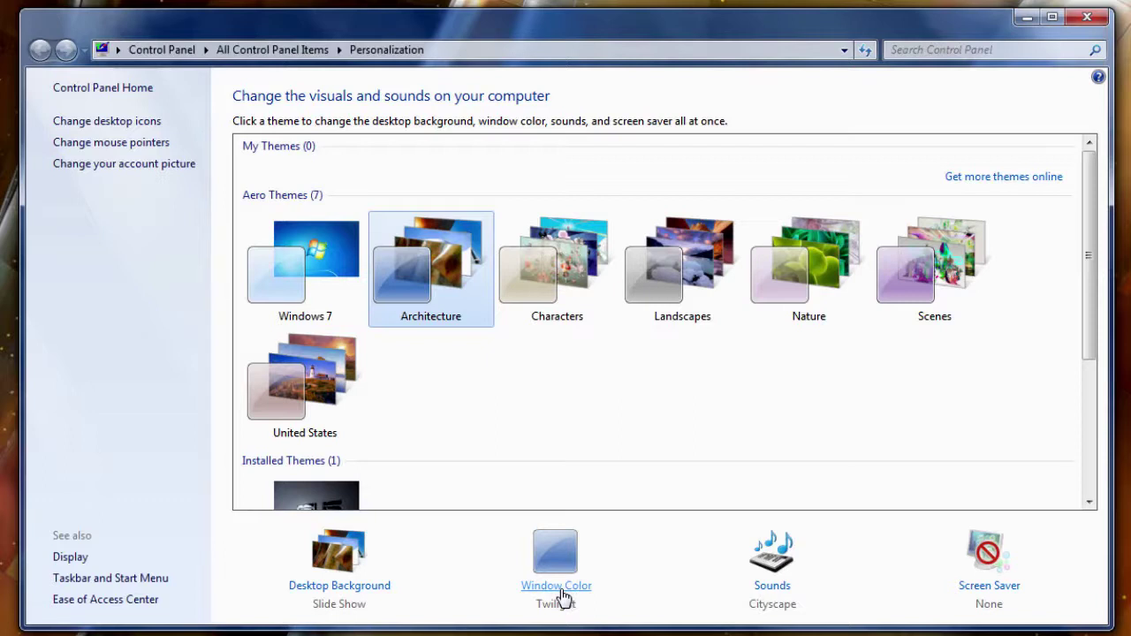
{"action": "left_click", "coordinate": [351, 577]}
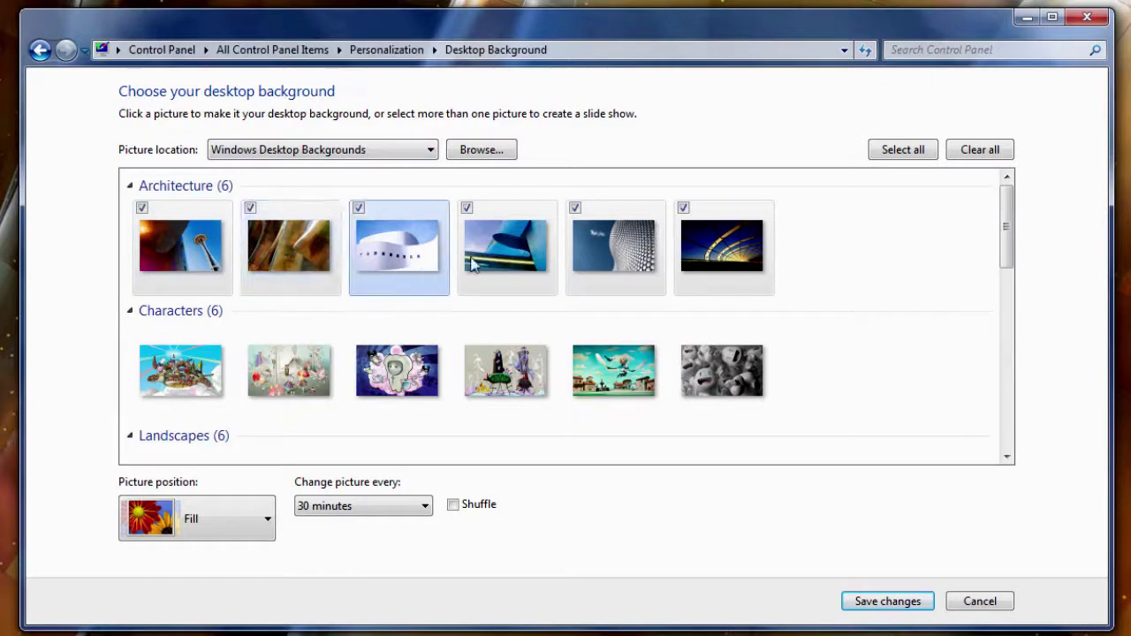
{"action": "left_click_drag", "start_coordinate": [1005, 247], "coordinate": [1040, 247]}
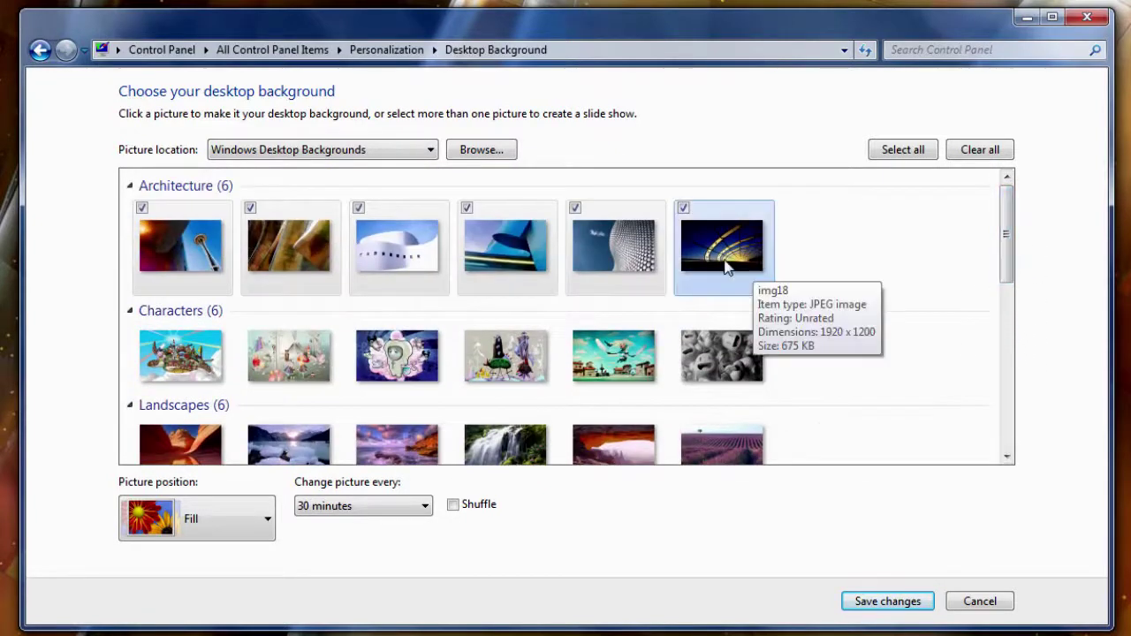
{"action": "left_click", "coordinate": [645, 267]}
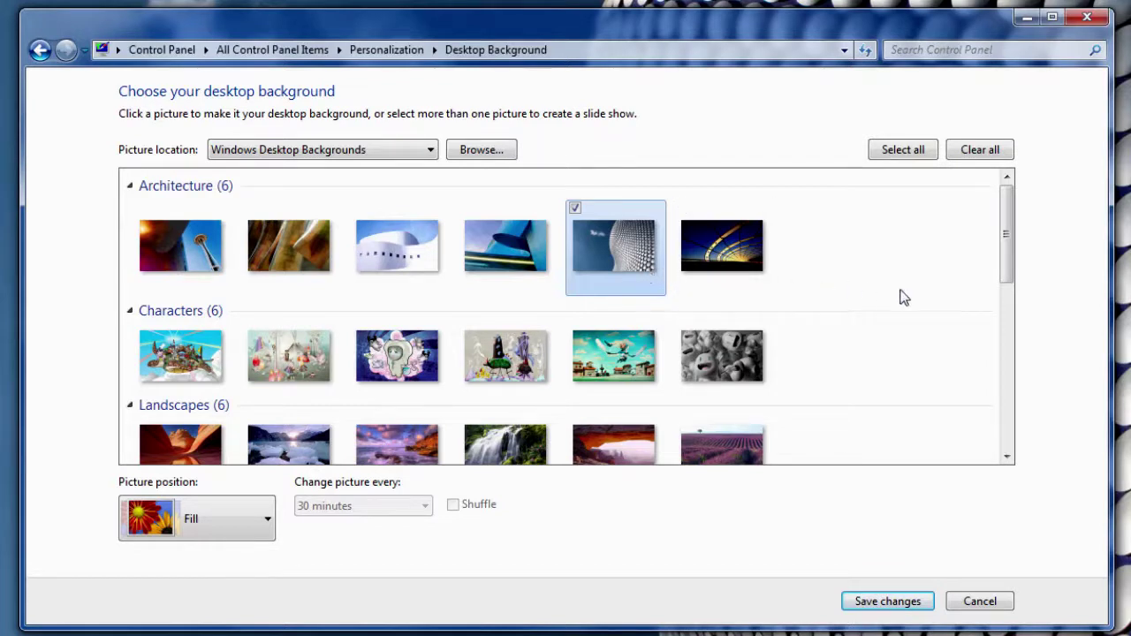
- Select all Windows desktop background pictures, set them to change every 10 seconds, and save the changes
{"action": "left_click_drag", "start_coordinate": [1008, 278], "coordinate": [1007, 450]}
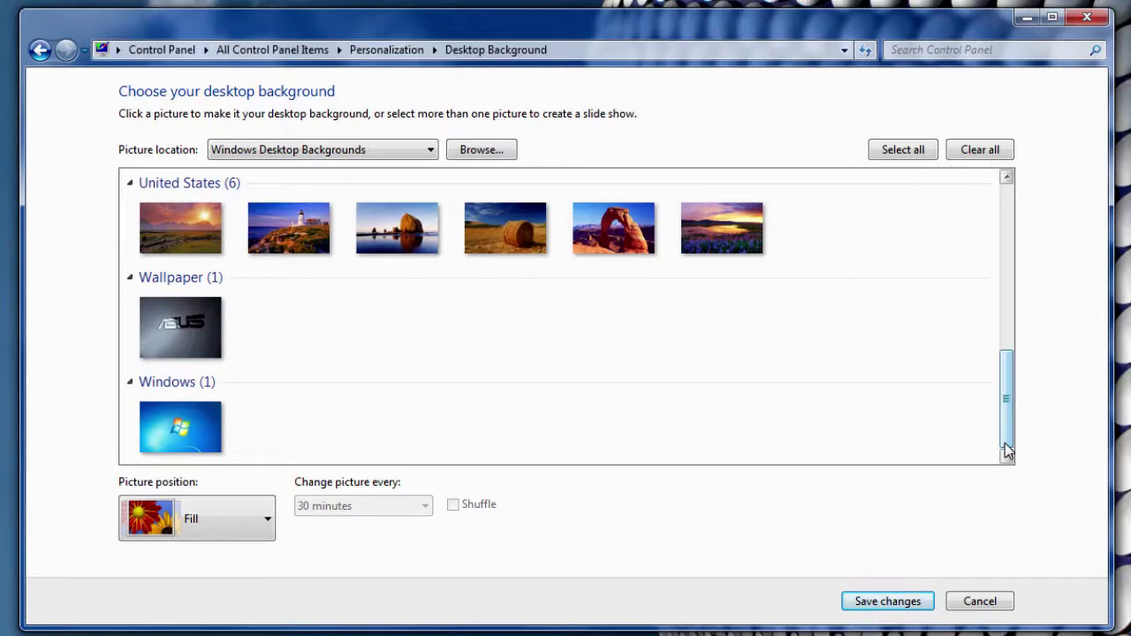
{"action": "left_click", "coordinate": [913, 155]}
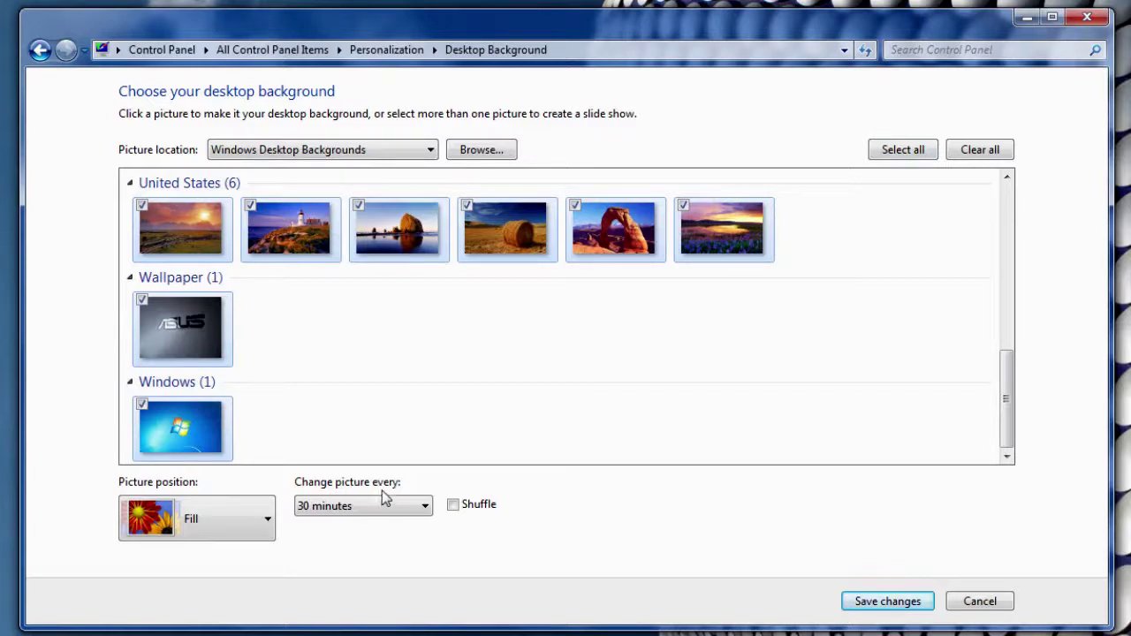
{"action": "left_click", "coordinate": [428, 515]}
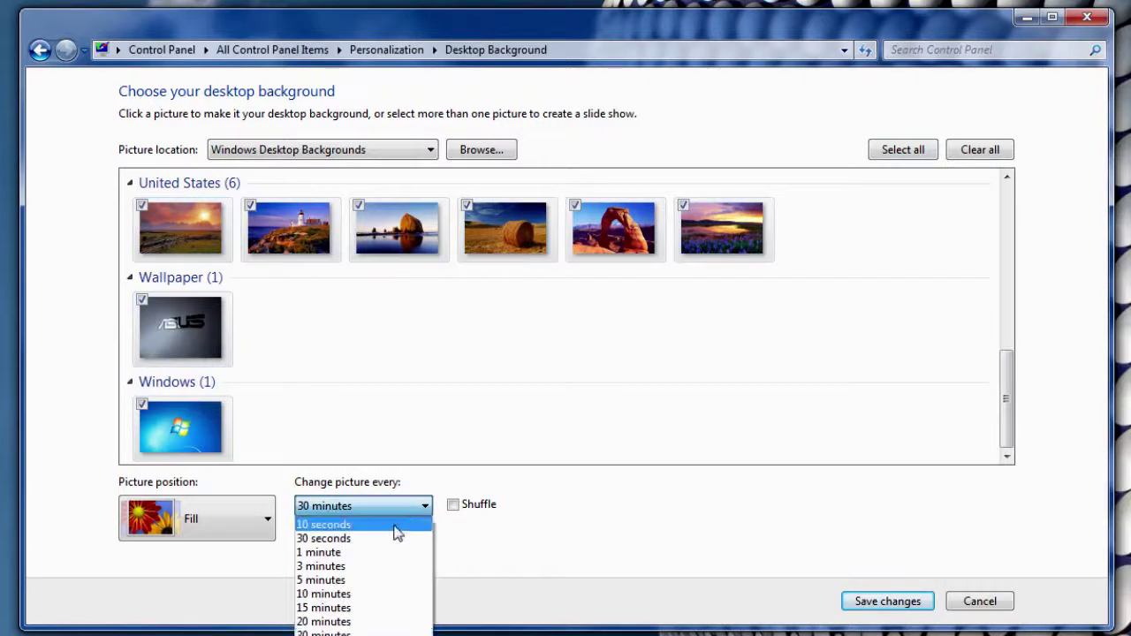
{"action": "left_click", "coordinate": [324, 526]}
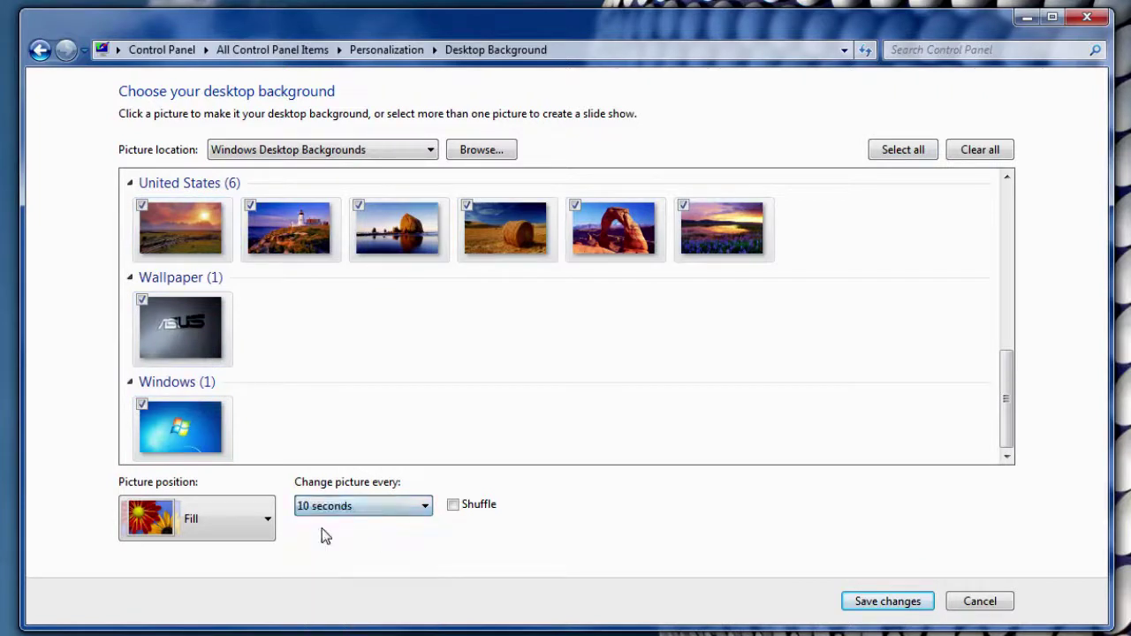
{"action": "left_click", "coordinate": [880, 610]}
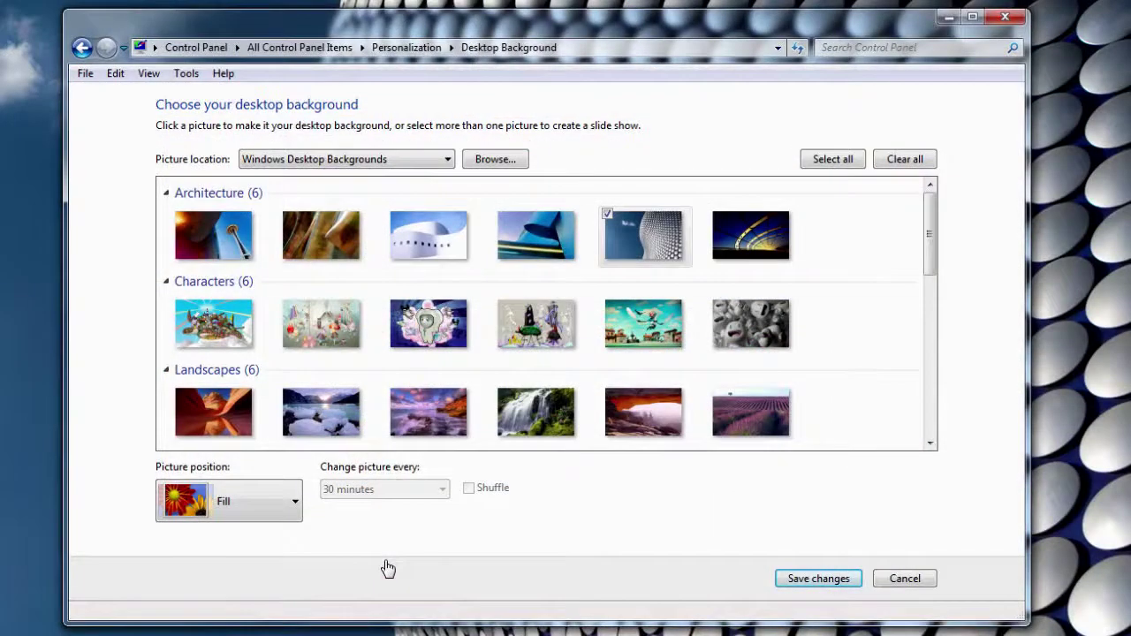
- Load the My Pictures folder from the Pictures library and choose only the green hillside picture as the desktop background
{"action": "left_click", "coordinate": [494, 165]}
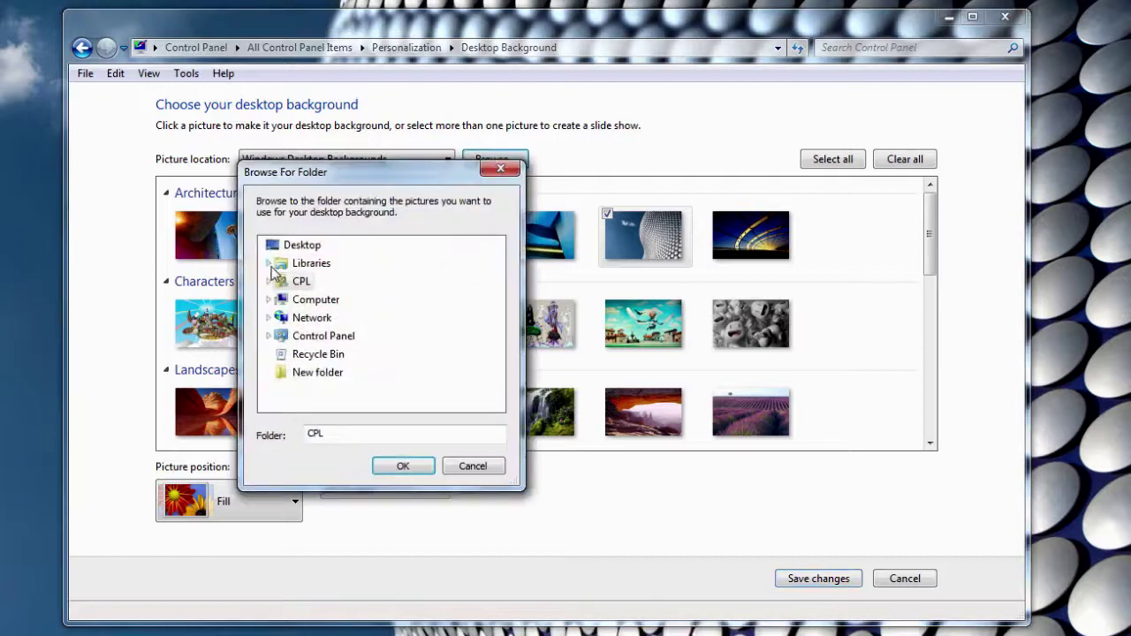
{"action": "left_click", "coordinate": [269, 263]}
{"action": "left_click", "coordinate": [276, 317]}
{"action": "left_click", "coordinate": [316, 340]}
{"action": "left_click", "coordinate": [417, 468]}
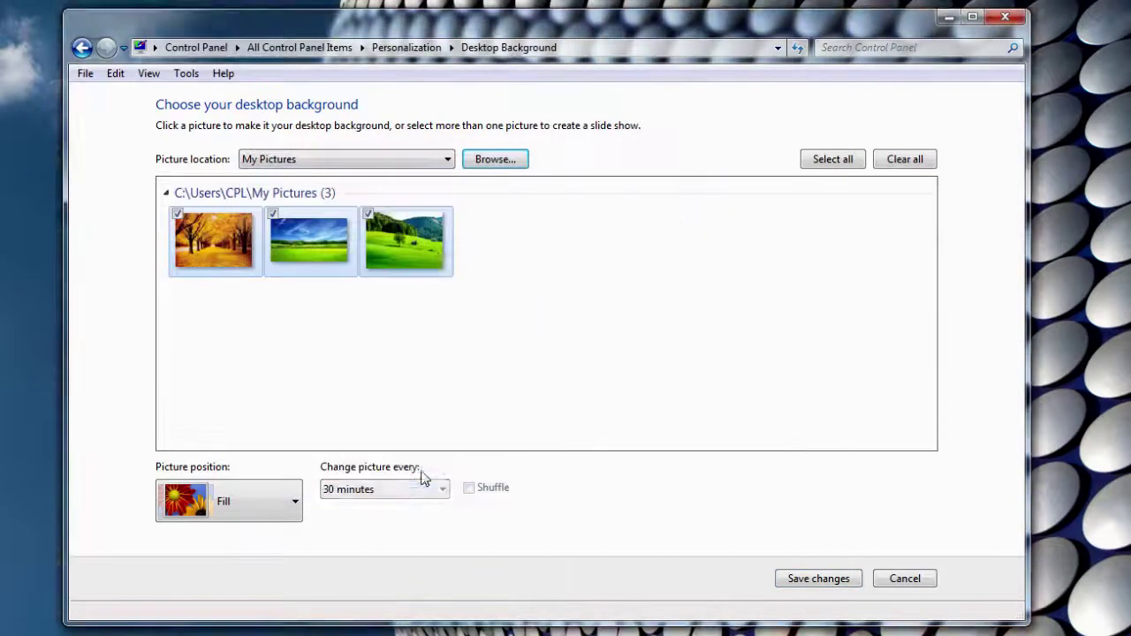
{"action": "left_click", "coordinate": [412, 251]}
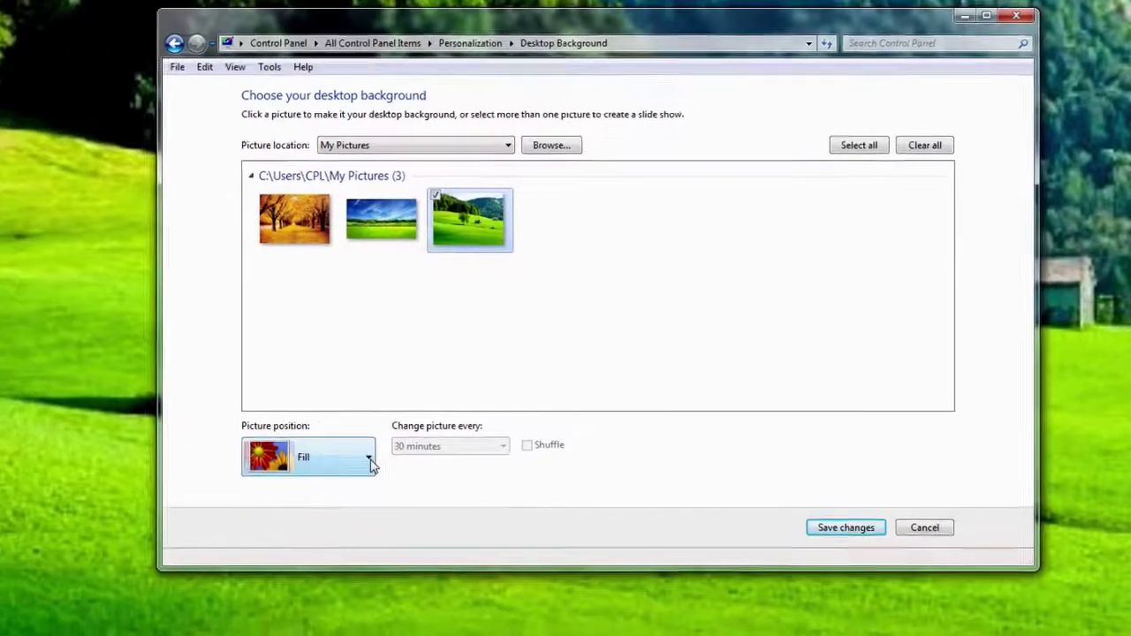
- Set the background's picture position to Fill and minimize the window to view the desktop
{"action": "left_click", "coordinate": [299, 502]}
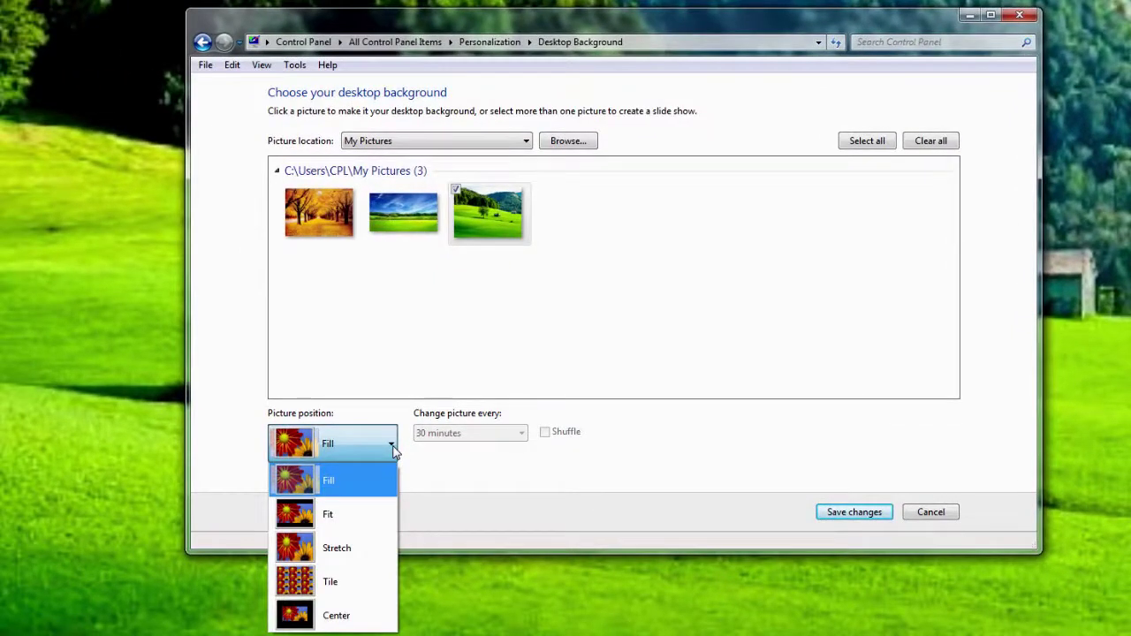
{"action": "left_click", "coordinate": [363, 490]}
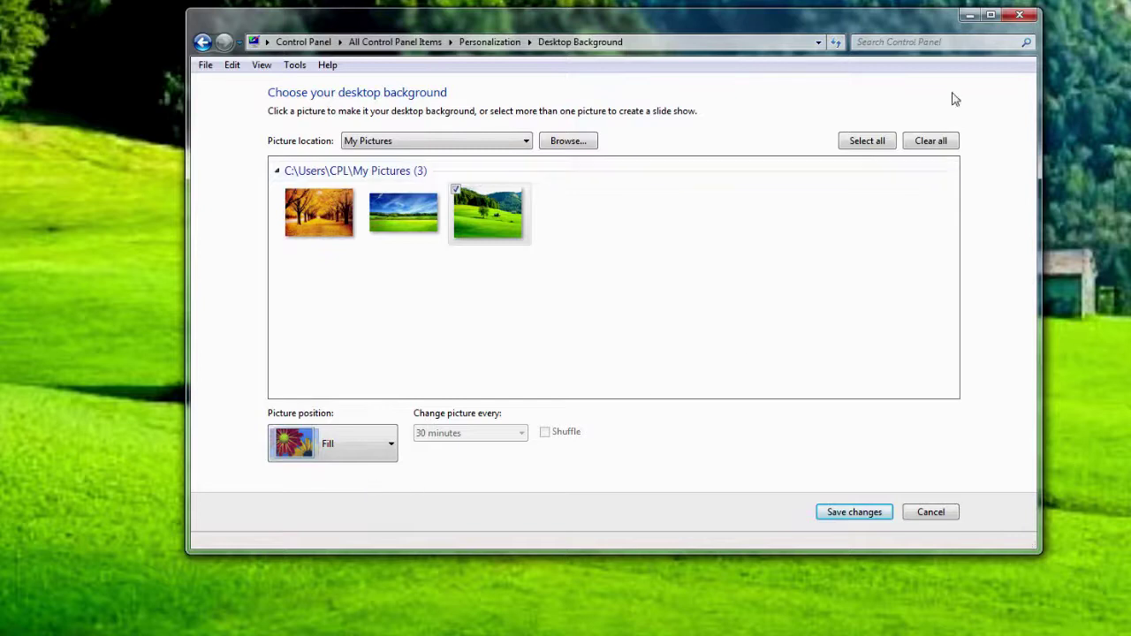
{"action": "left_click", "coordinate": [976, 16]}
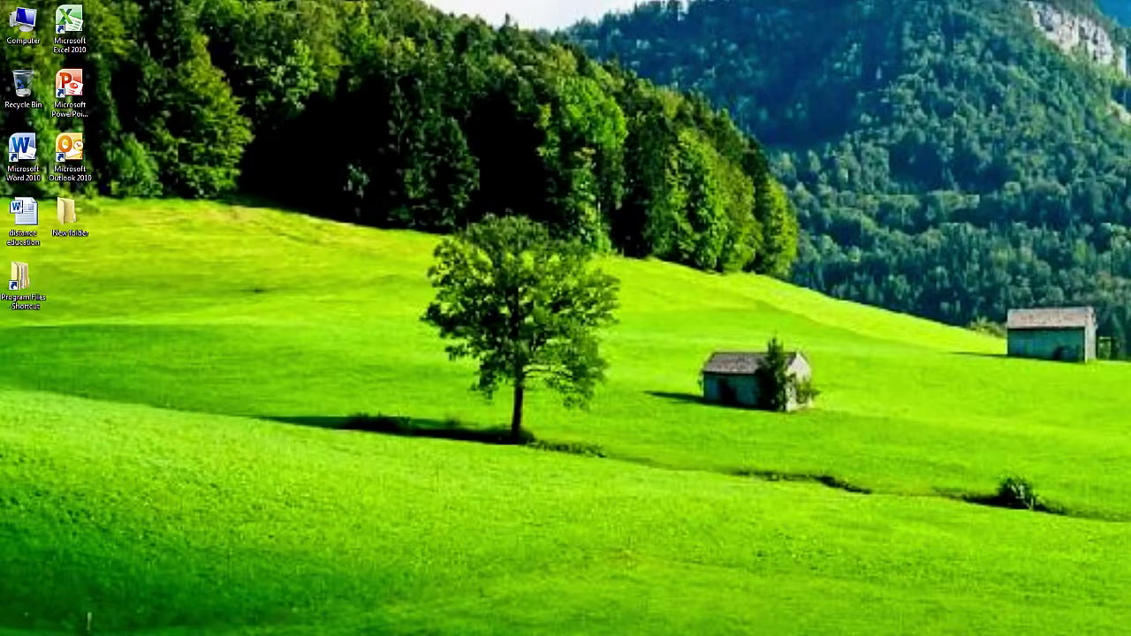
- Restore the Desktop Background window and try the Fit and Stretch picture positions
{"action": "left_click", "coordinate": [359, 624]}
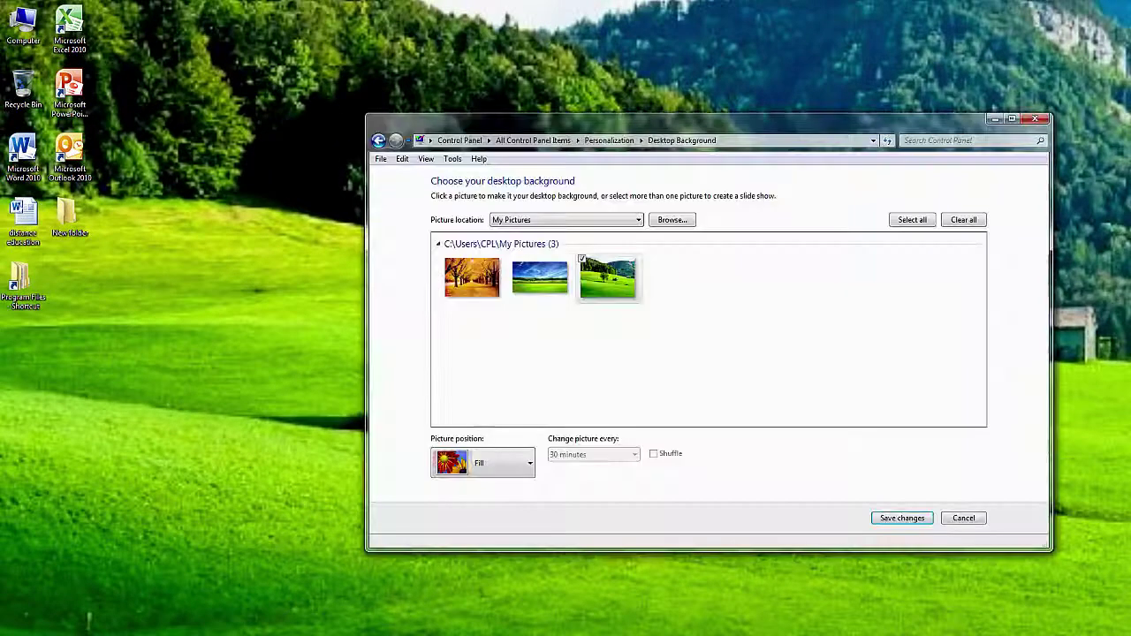
{"action": "left_click", "coordinate": [529, 461]}
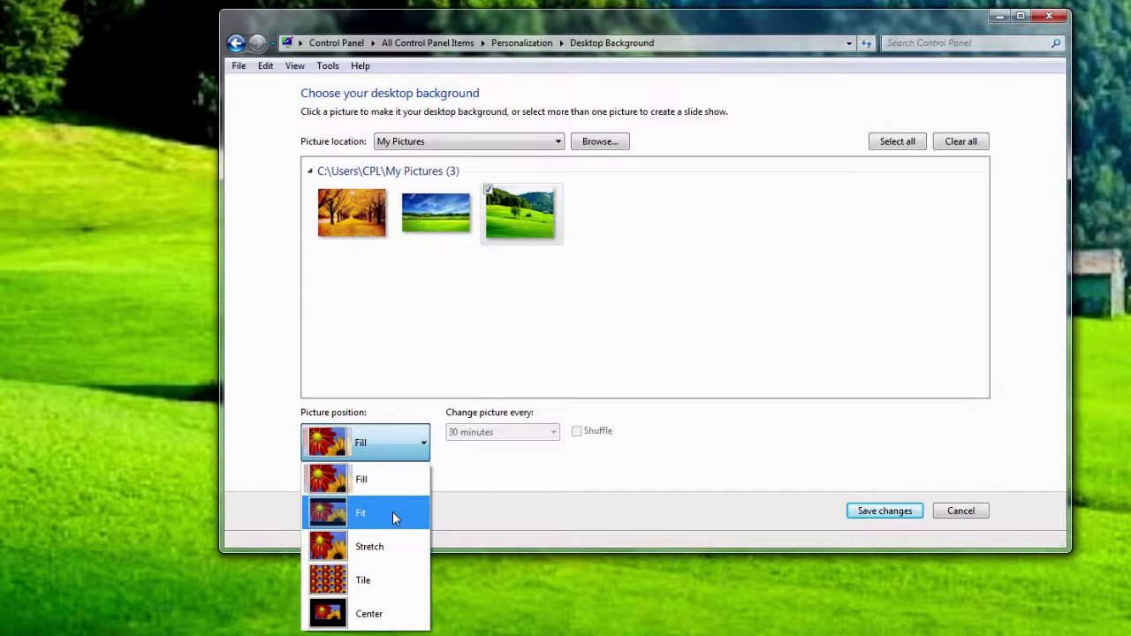
{"action": "left_click", "coordinate": [392, 512]}
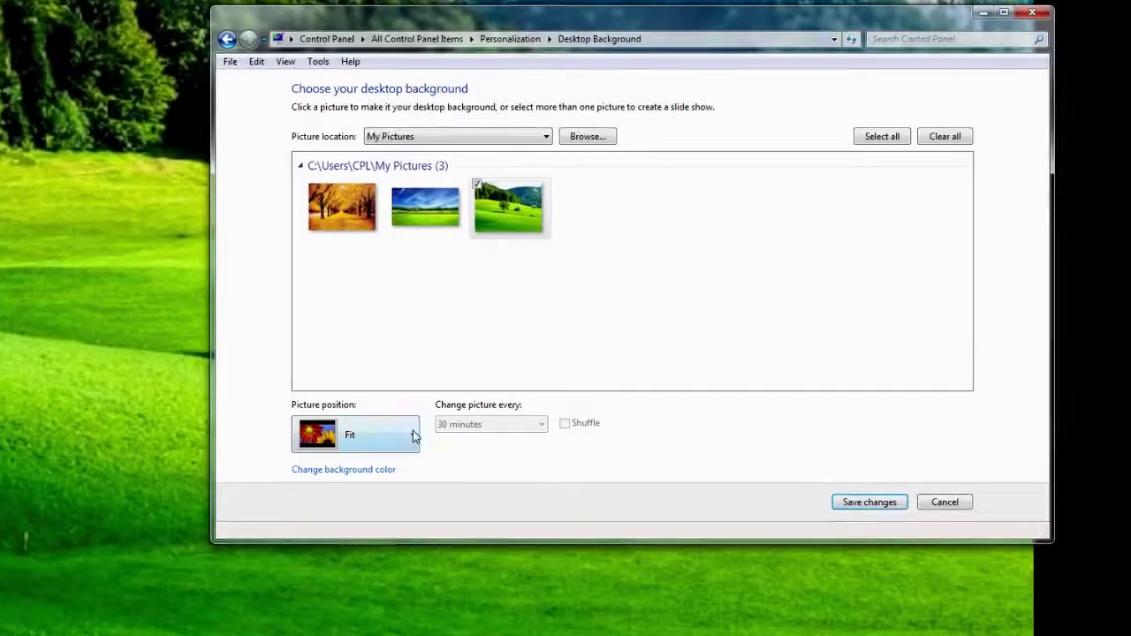
{"action": "left_click", "coordinate": [414, 435]}
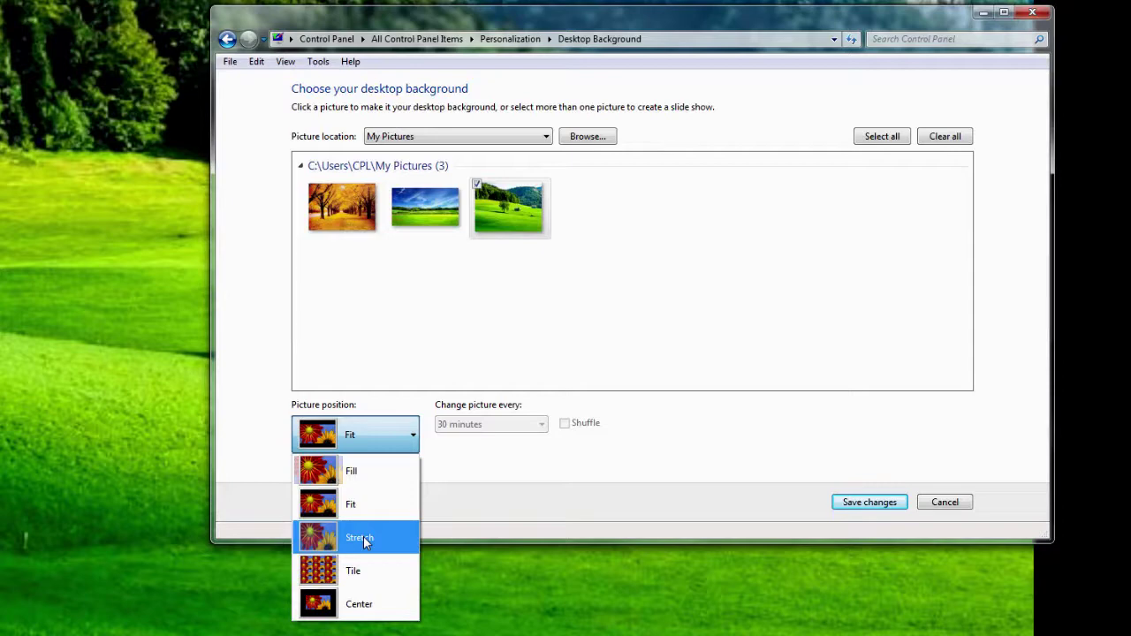
{"action": "left_click", "coordinate": [363, 536]}
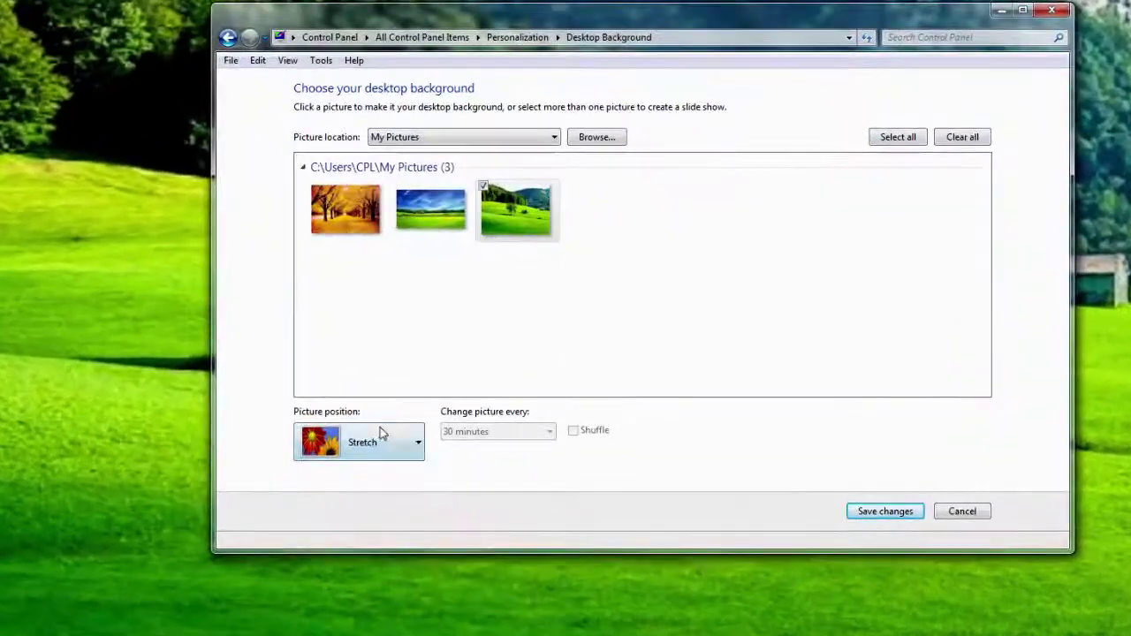
- Set the picture position to Tile and minimize the window to view the tiled desktop
{"action": "left_click", "coordinate": [419, 446]}
{"action": "left_click", "coordinate": [385, 583]}
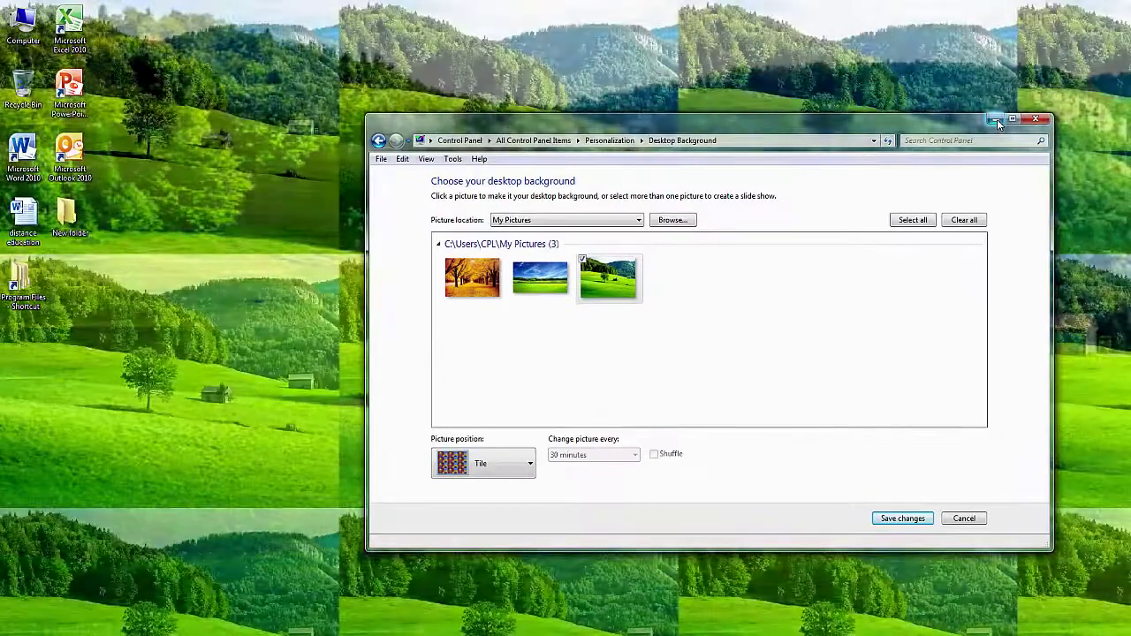
{"action": "left_click", "coordinate": [995, 119]}
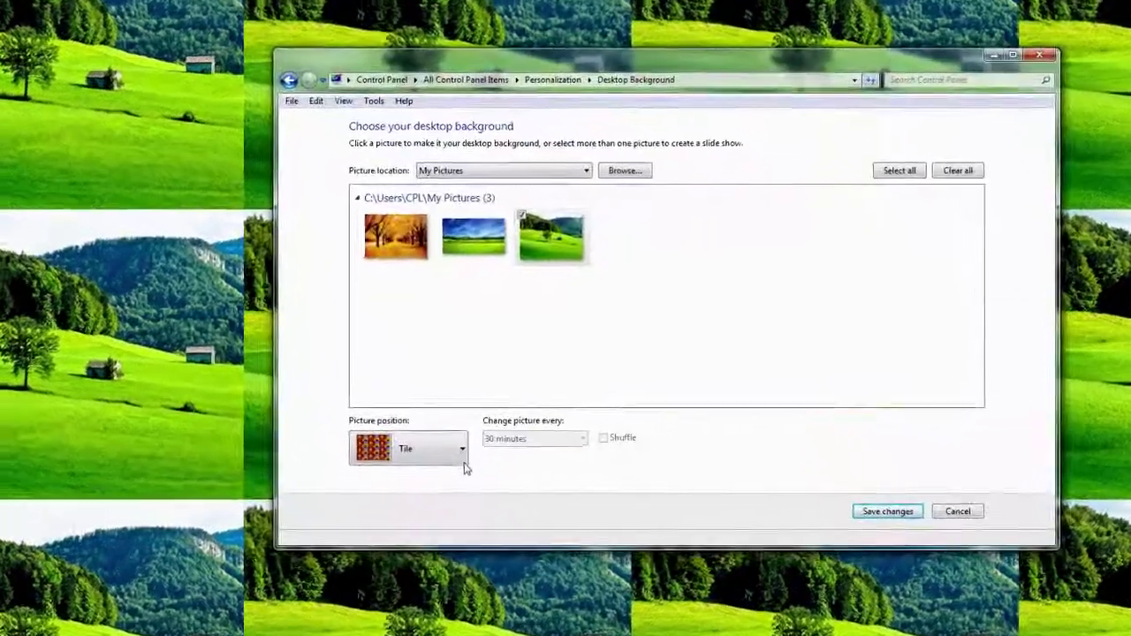
- Change the picture position to Center and minimize the window to view the centered picture
{"action": "left_click", "coordinate": [477, 462]}
{"action": "left_click", "coordinate": [368, 611]}
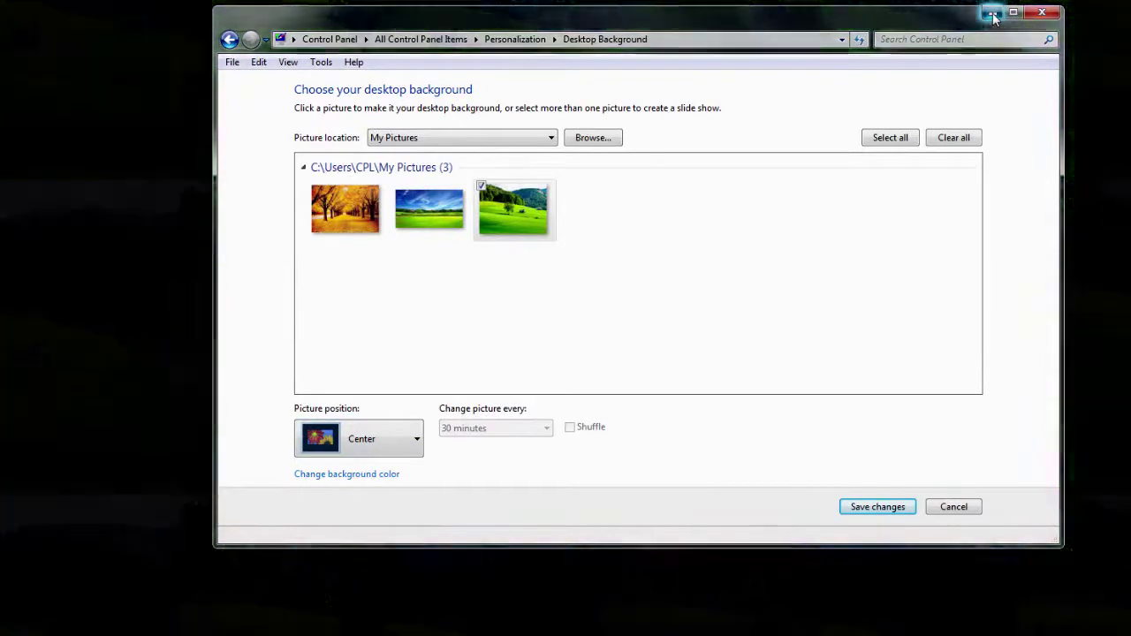
{"action": "left_click", "coordinate": [994, 14]}
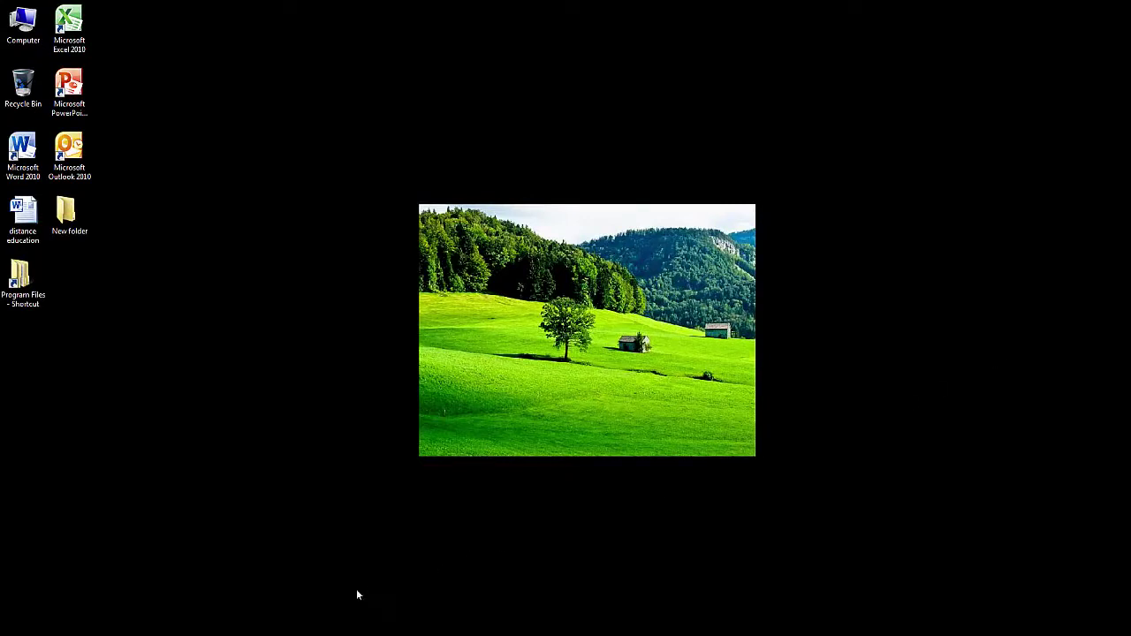
- Restore the Desktop Background window, set the picture position to Fill, and save the changes
{"action": "mouse_move", "coordinate": [244, 632]}
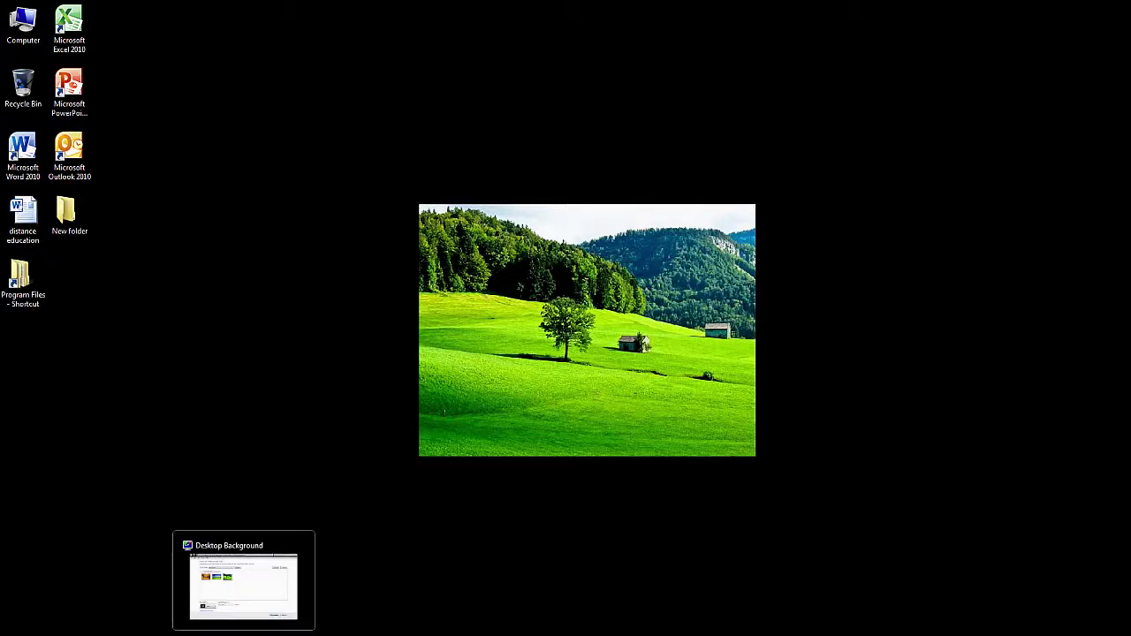
{"action": "left_click", "coordinate": [244, 583]}
{"action": "left_click", "coordinate": [545, 474]}
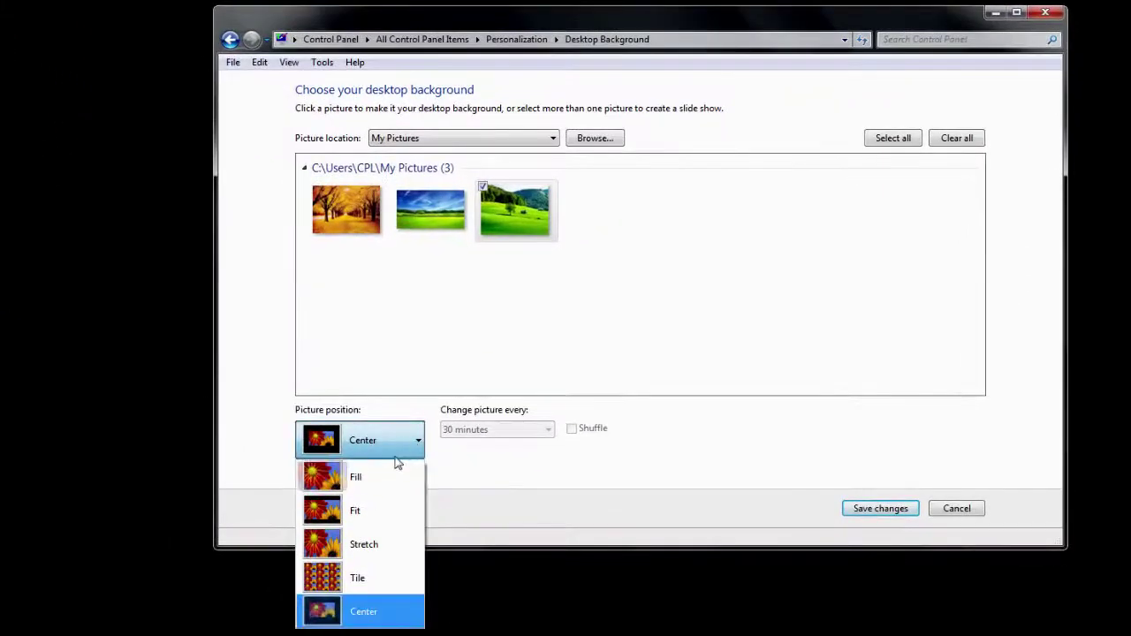
{"action": "left_click", "coordinate": [363, 479]}
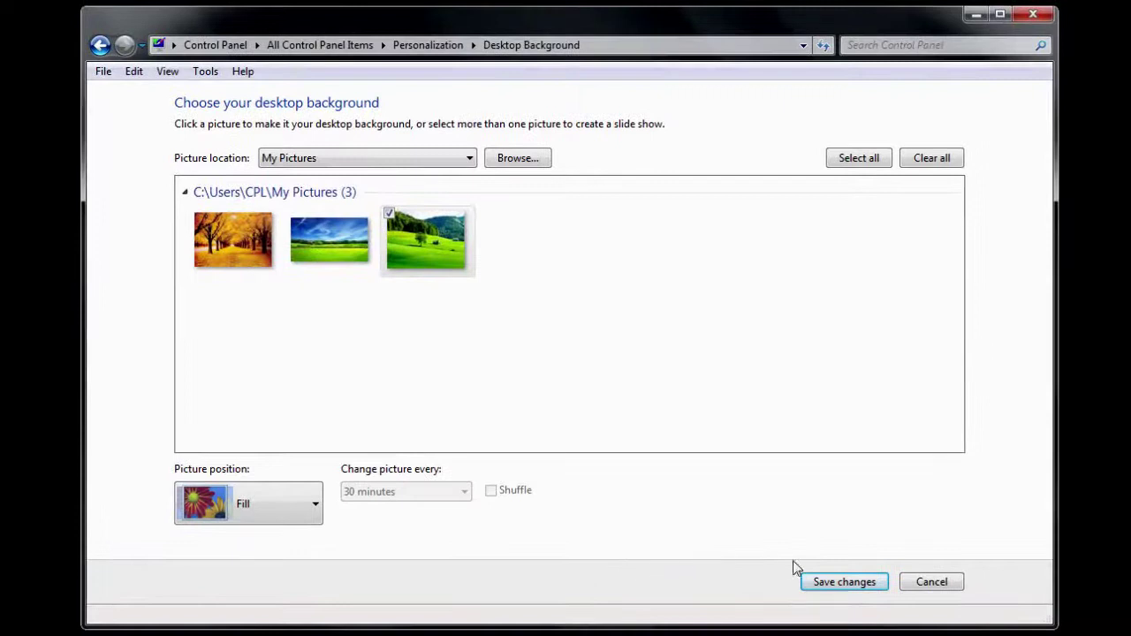
{"action": "left_click", "coordinate": [845, 585]}
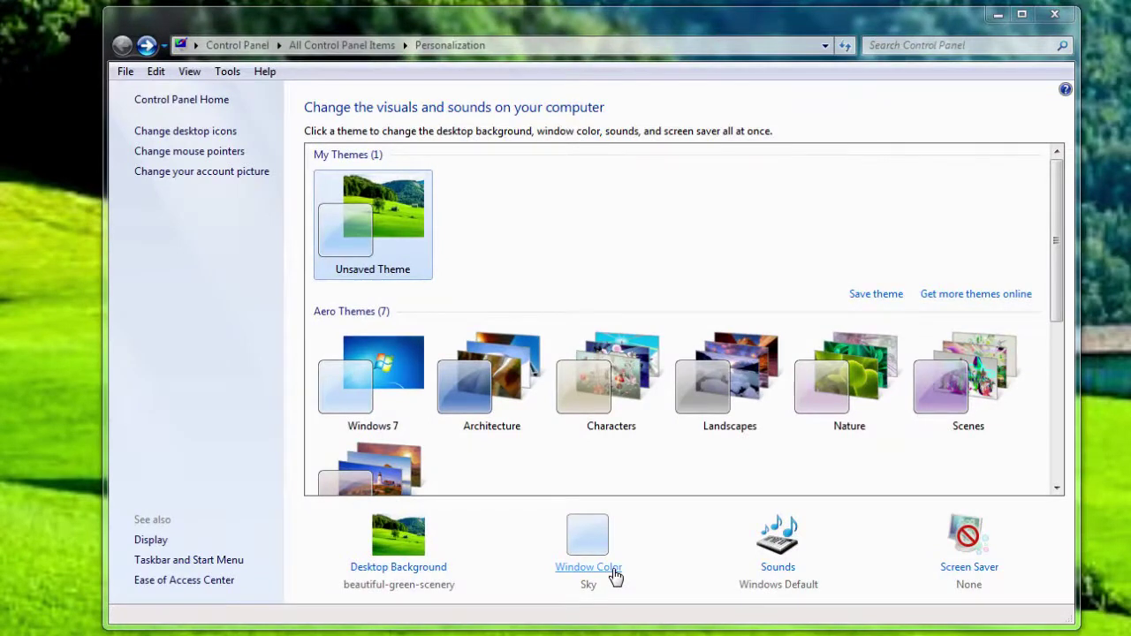
- Choose the Chocolate window color in the personalization settings and slightly reduce its color intensity
{"action": "left_click", "coordinate": [616, 577]}
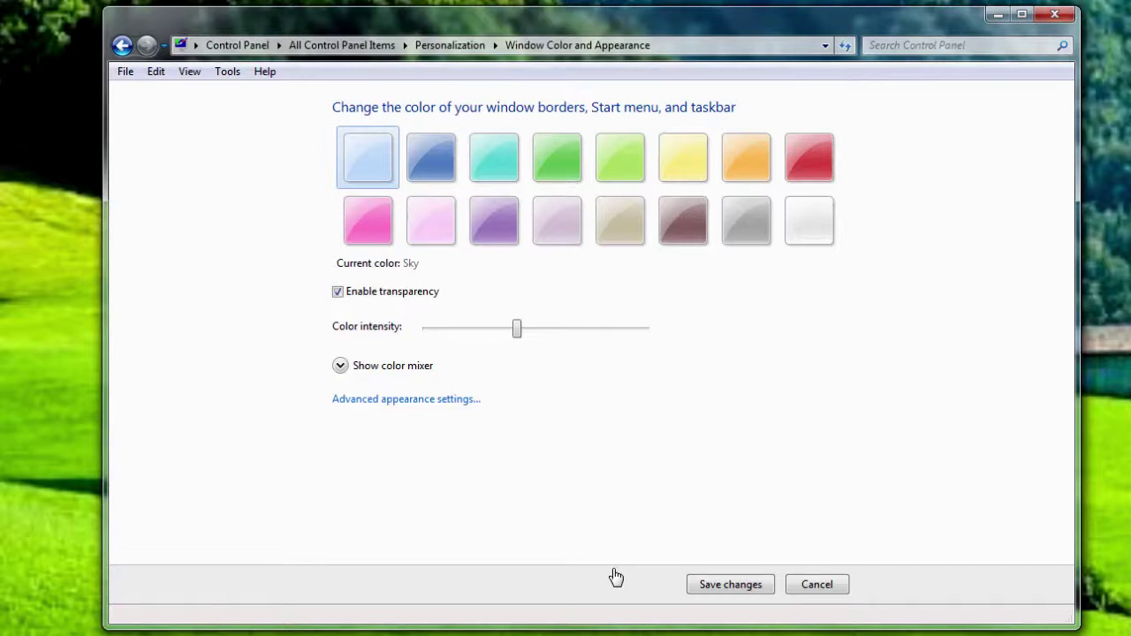
{"action": "left_click", "coordinate": [683, 228]}
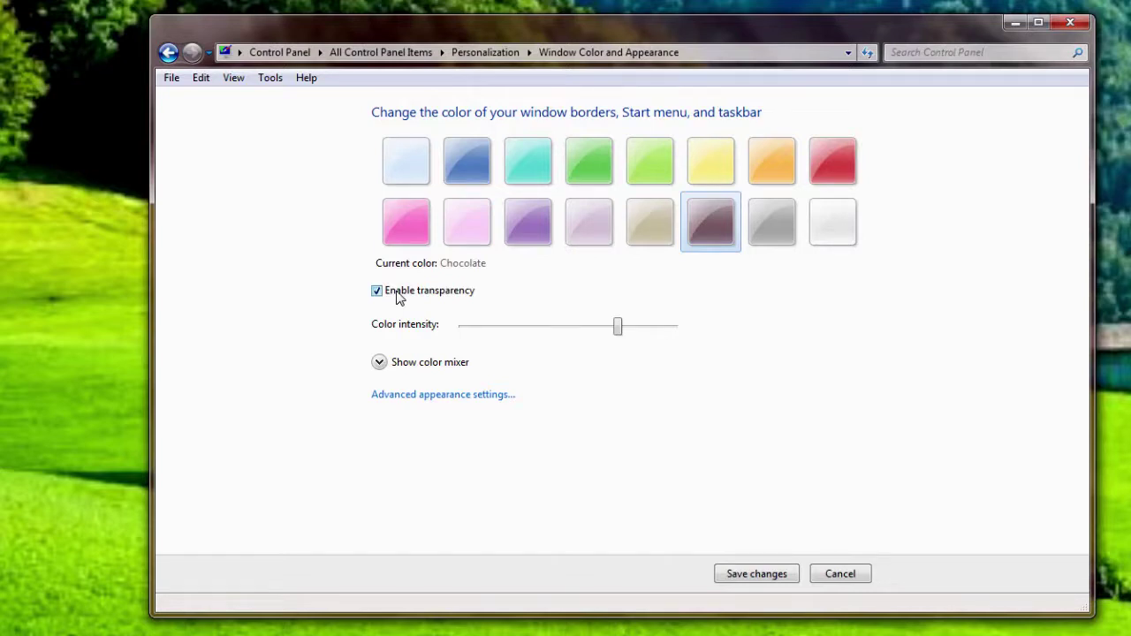
{"action": "left_click_drag", "start_coordinate": [619, 326], "coordinate": [618, 362]}
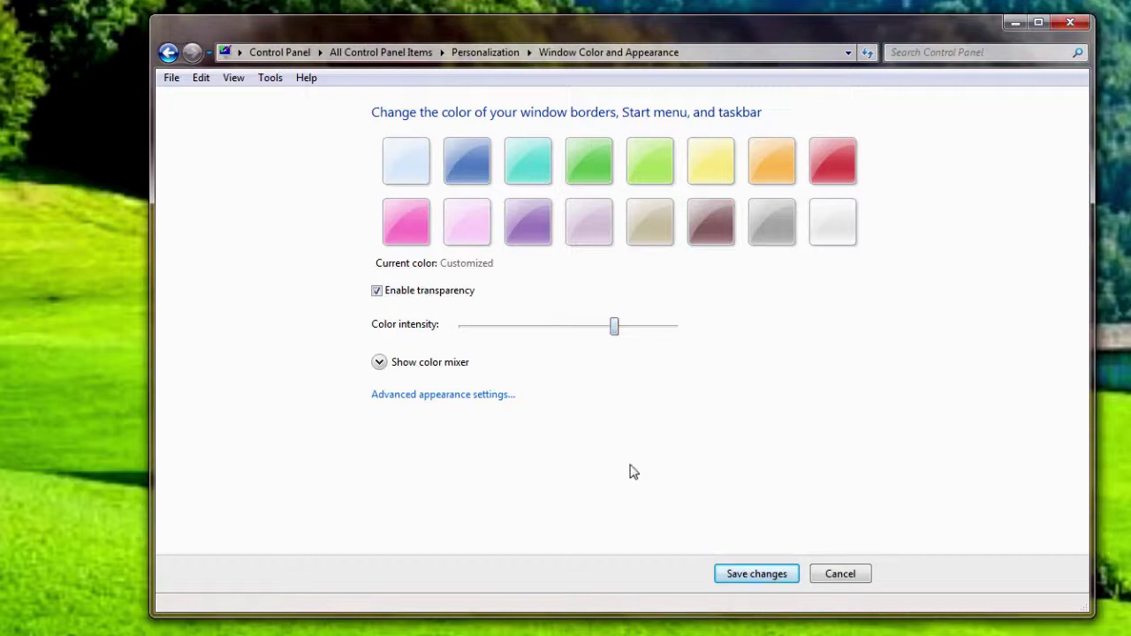
- Mix a custom light red window color by adjusting hue, saturation and brightness in the color mixer, and save it
{"action": "left_click", "coordinate": [379, 364]}
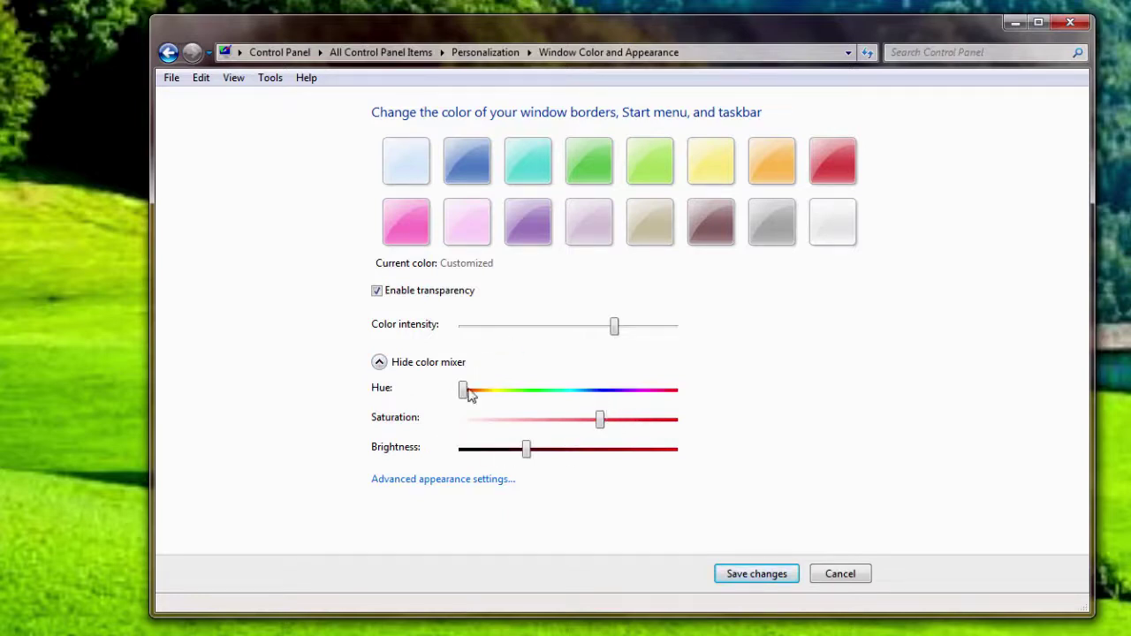
{"action": "left_click_drag", "start_coordinate": [464, 391], "coordinate": [563, 392]}
{"action": "left_click_drag", "start_coordinate": [598, 426], "coordinate": [639, 426]}
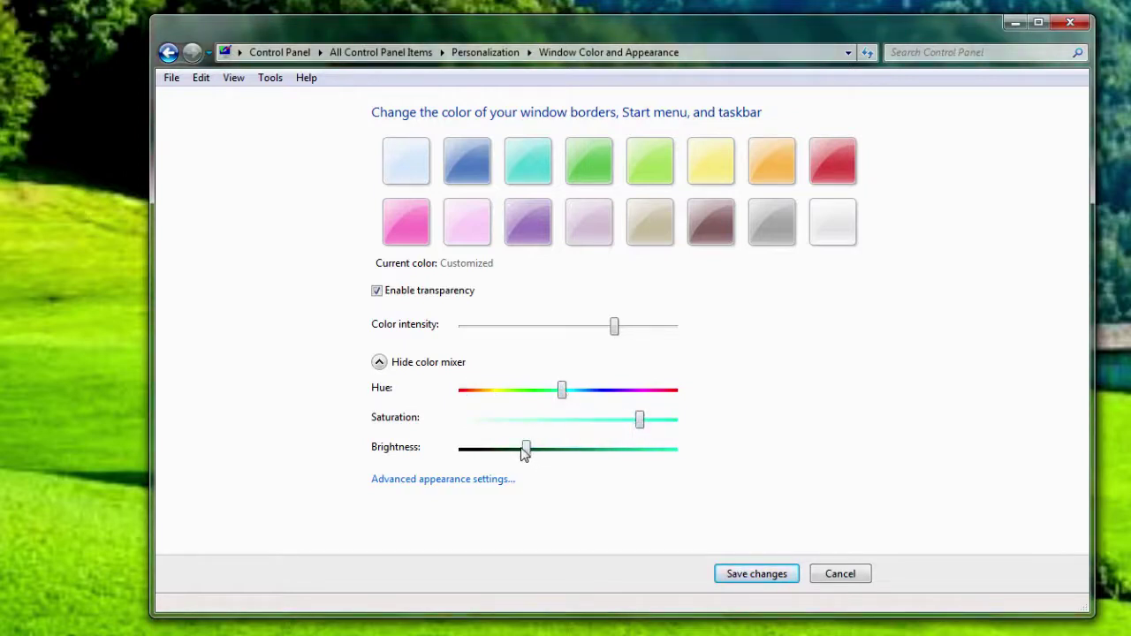
{"action": "left_click_drag", "start_coordinate": [521, 453], "coordinate": [469, 395]}
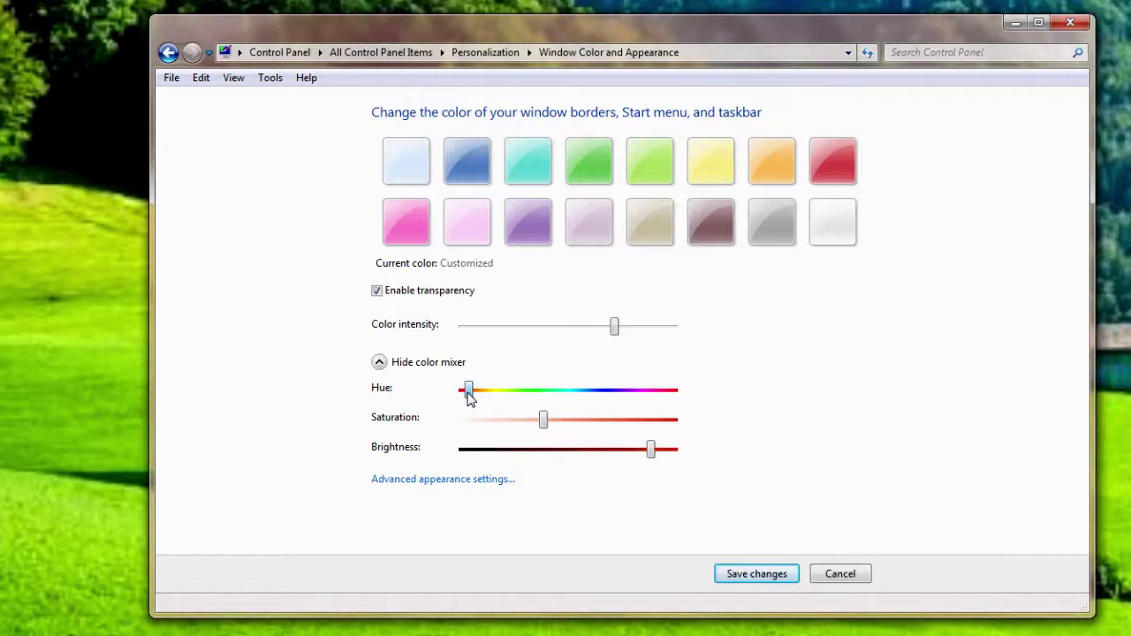
{"action": "left_click", "coordinate": [748, 574]}
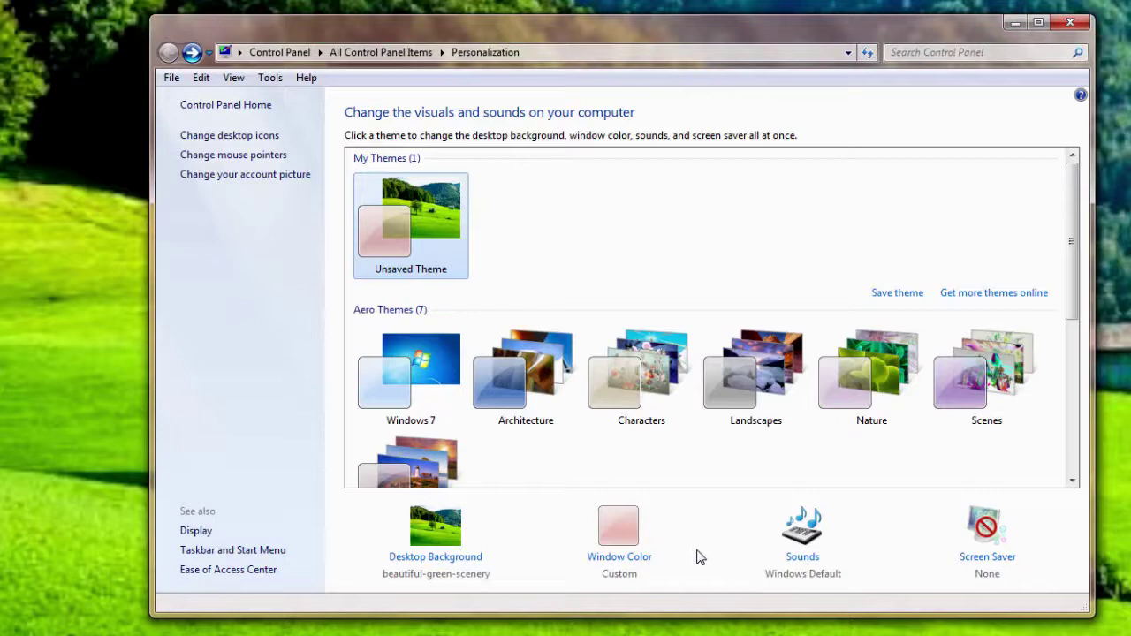
- Open the sound settings from Personalization and choose the Afternoon sound scheme
{"action": "left_click", "coordinate": [803, 557]}
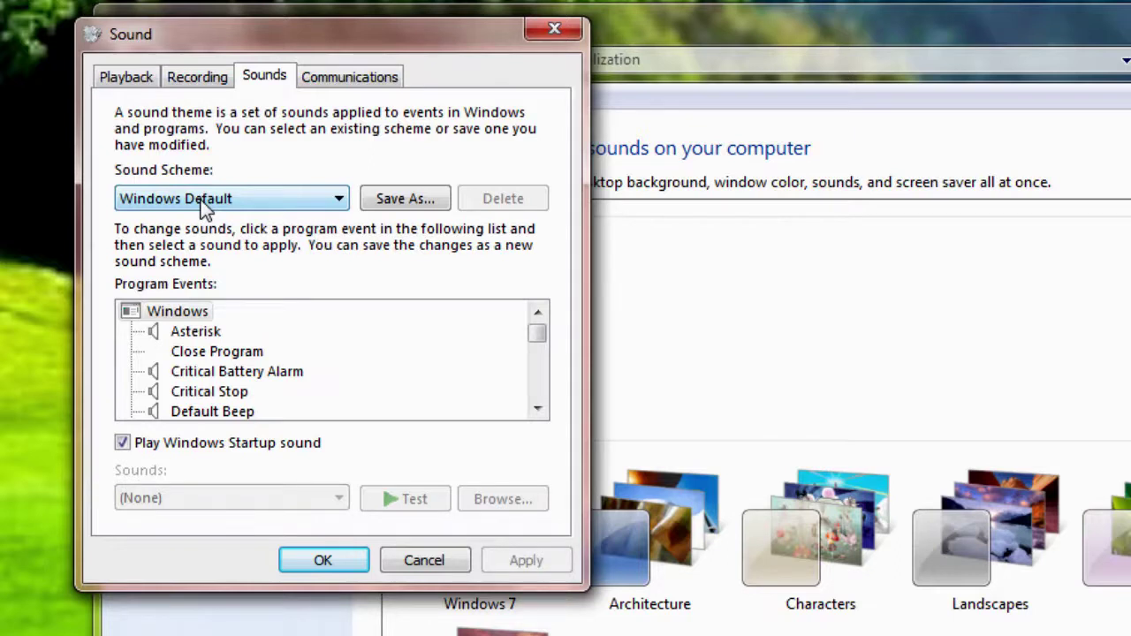
{"action": "left_click", "coordinate": [205, 204]}
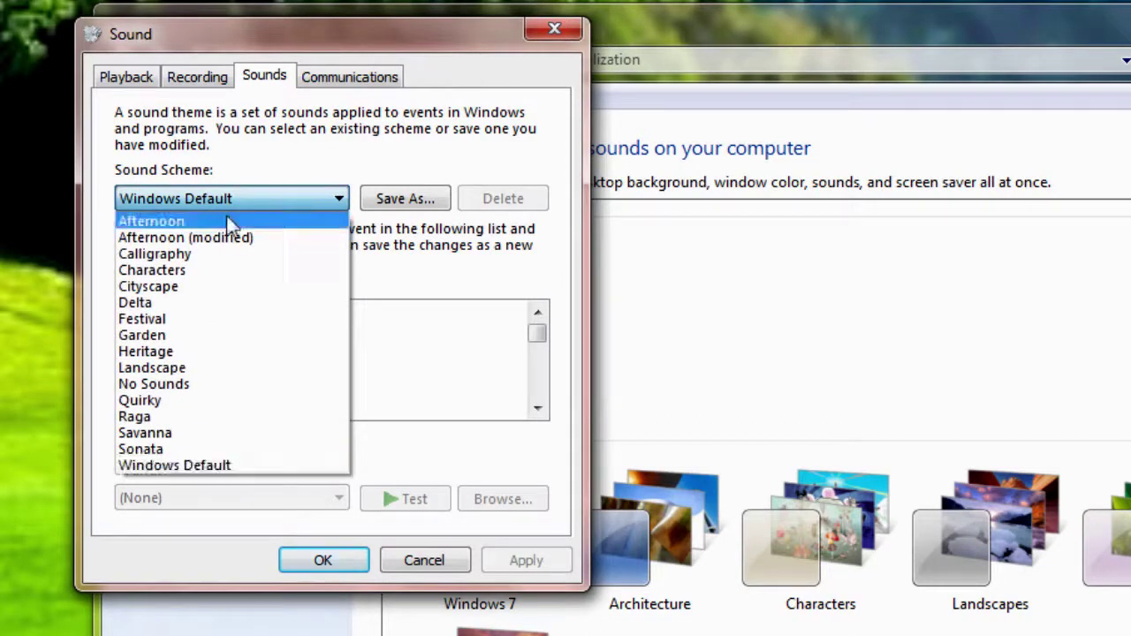
{"action": "left_click", "coordinate": [178, 220]}
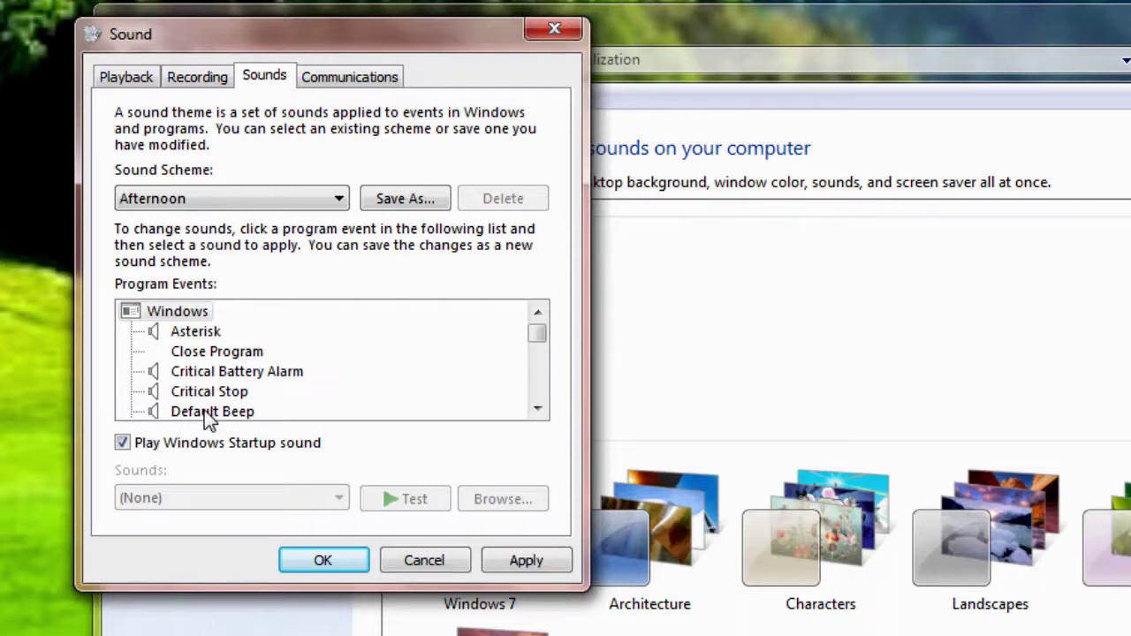
- Assign the ding sound to the Close Program event and apply the modified sound scheme
{"action": "left_click", "coordinate": [198, 349]}
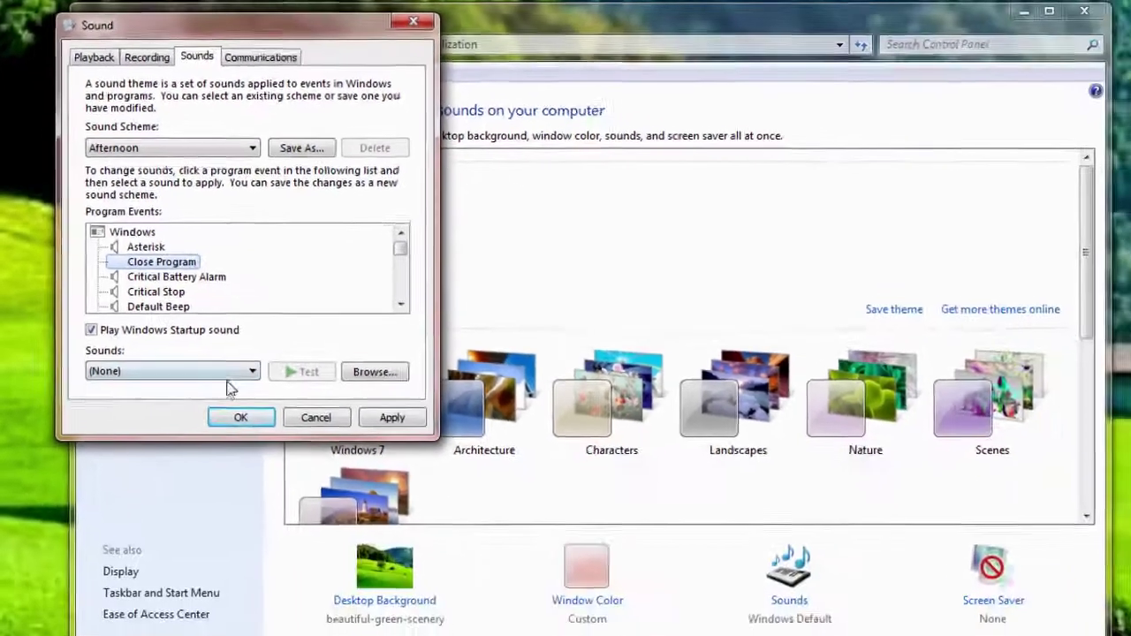
{"action": "left_click", "coordinate": [247, 444]}
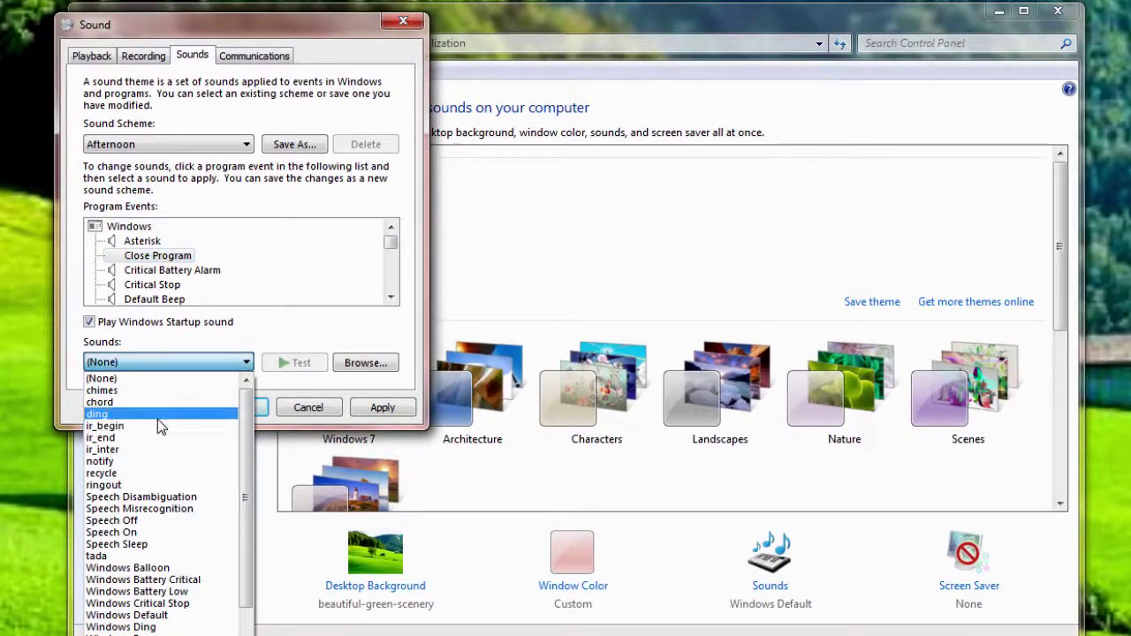
{"action": "left_click", "coordinate": [157, 418]}
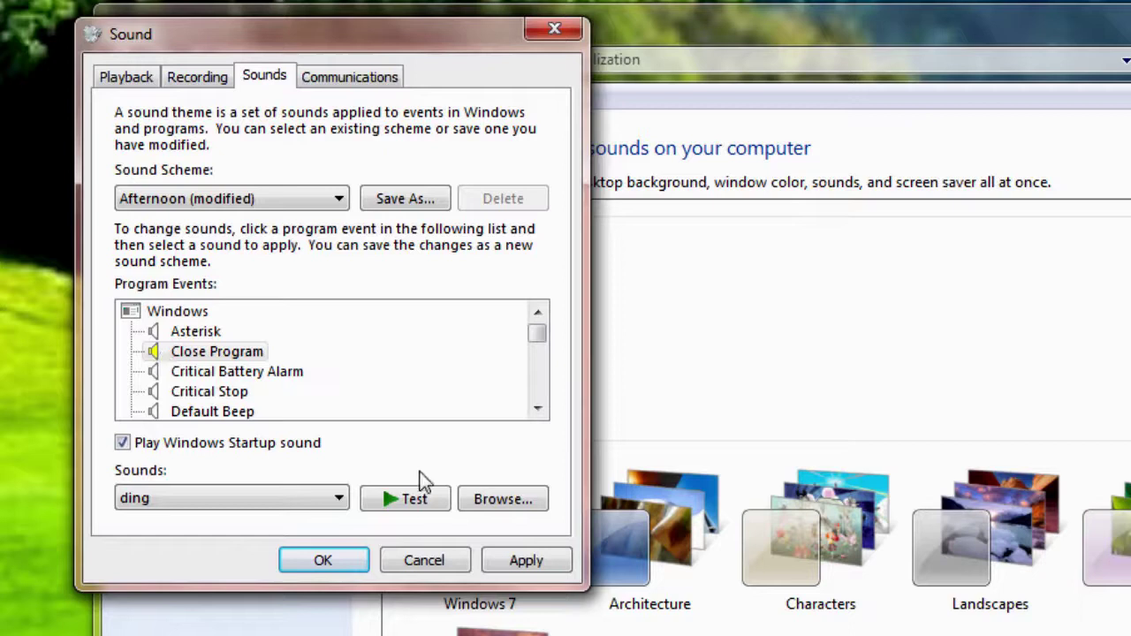
{"action": "left_click", "coordinate": [547, 563]}
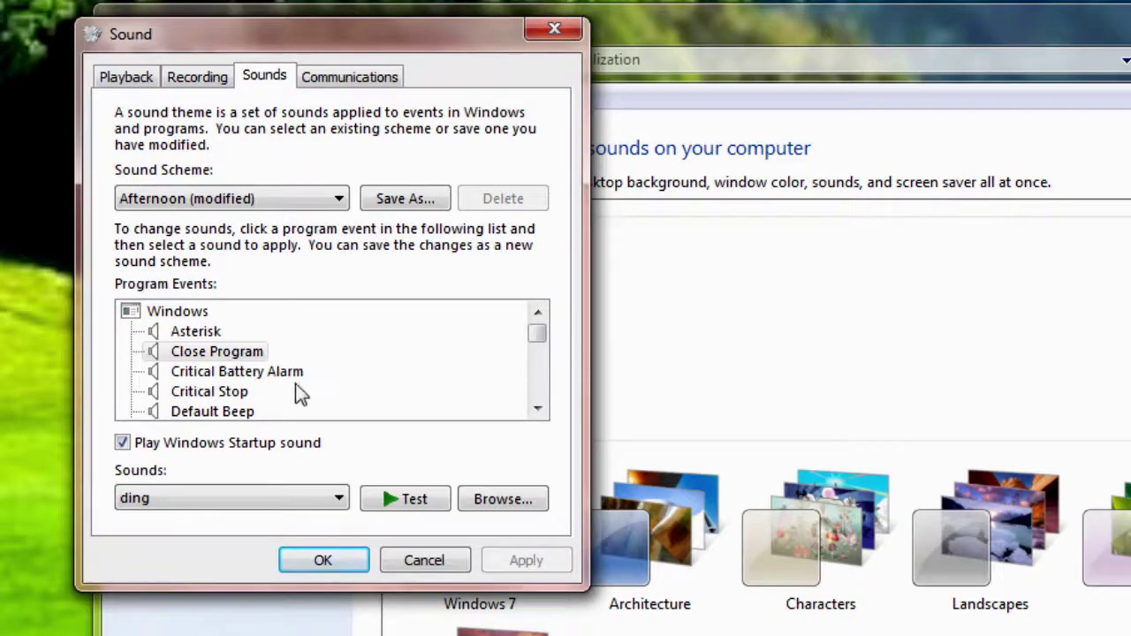
{"action": "left_click", "coordinate": [353, 563]}
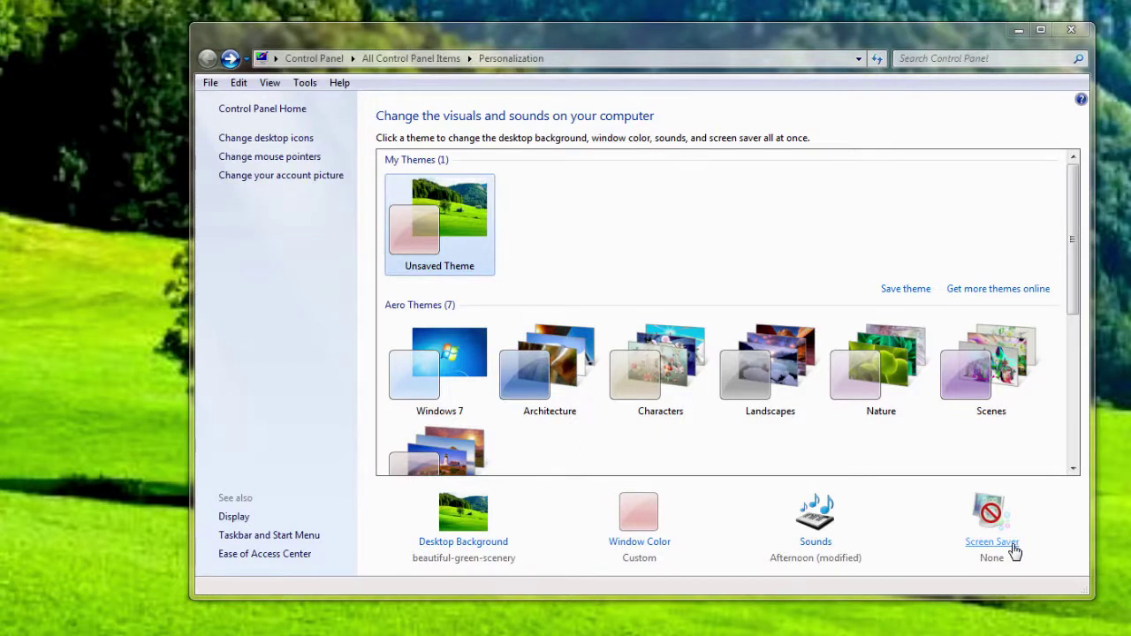
- Open the screen saver settings, choose the 3D Text screen saver and preview it full screen
{"action": "left_click", "coordinate": [991, 541]}
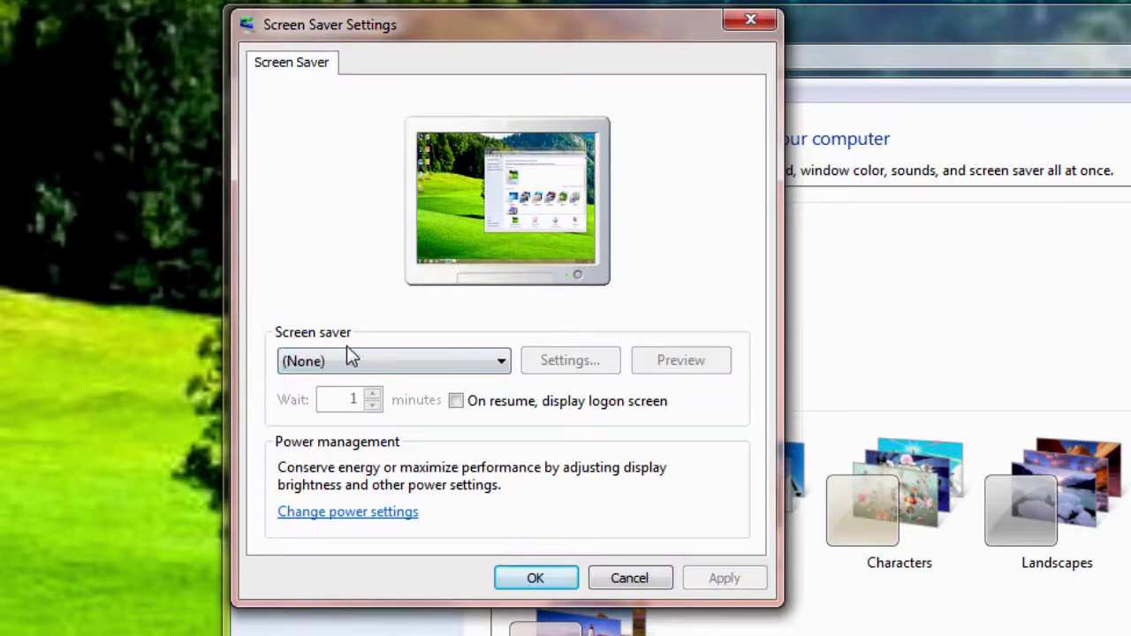
{"action": "left_click", "coordinate": [500, 364]}
{"action": "left_click", "coordinate": [439, 406]}
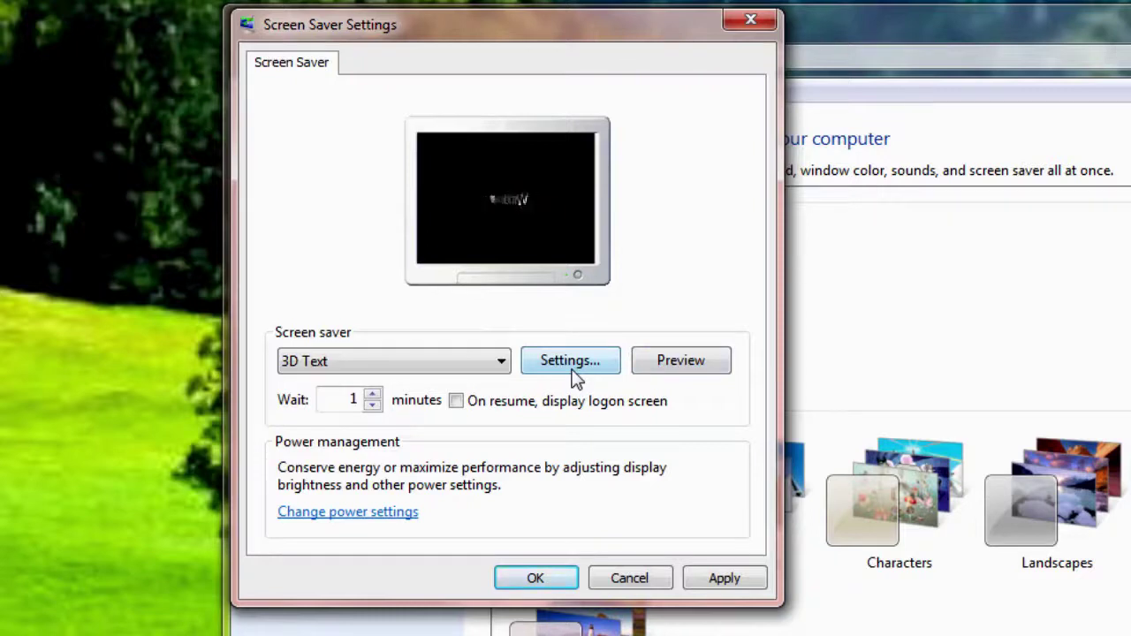
{"action": "left_click", "coordinate": [673, 370]}
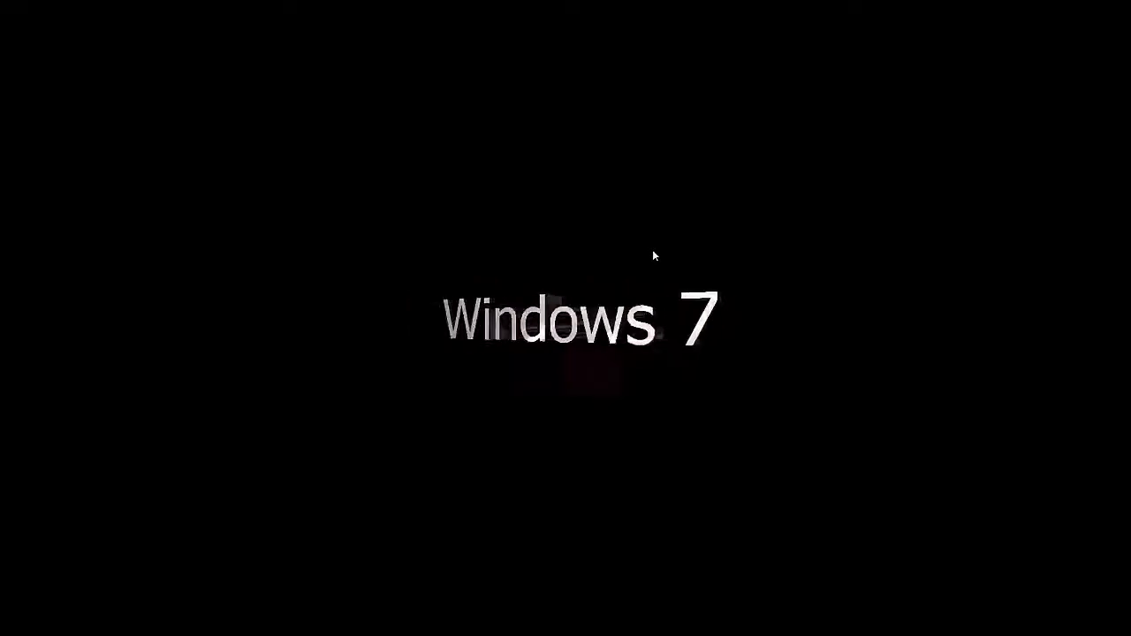
{"action": "mouse_move", "coordinate": [664, 263]}
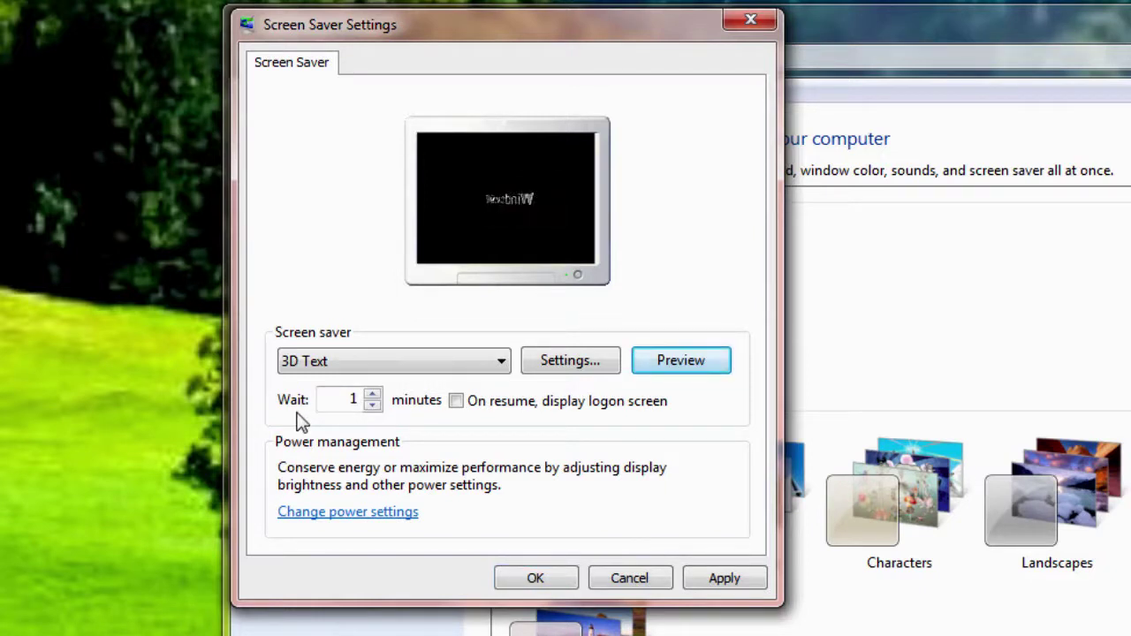
- Set the screen saver wait time to 5 minutes, apply the change and close the settings
{"action": "left_click", "coordinate": [374, 395]}
{"action": "left_click", "coordinate": [374, 395]}
{"action": "left_click", "coordinate": [374, 395]}
{"action": "left_click", "coordinate": [374, 395]}
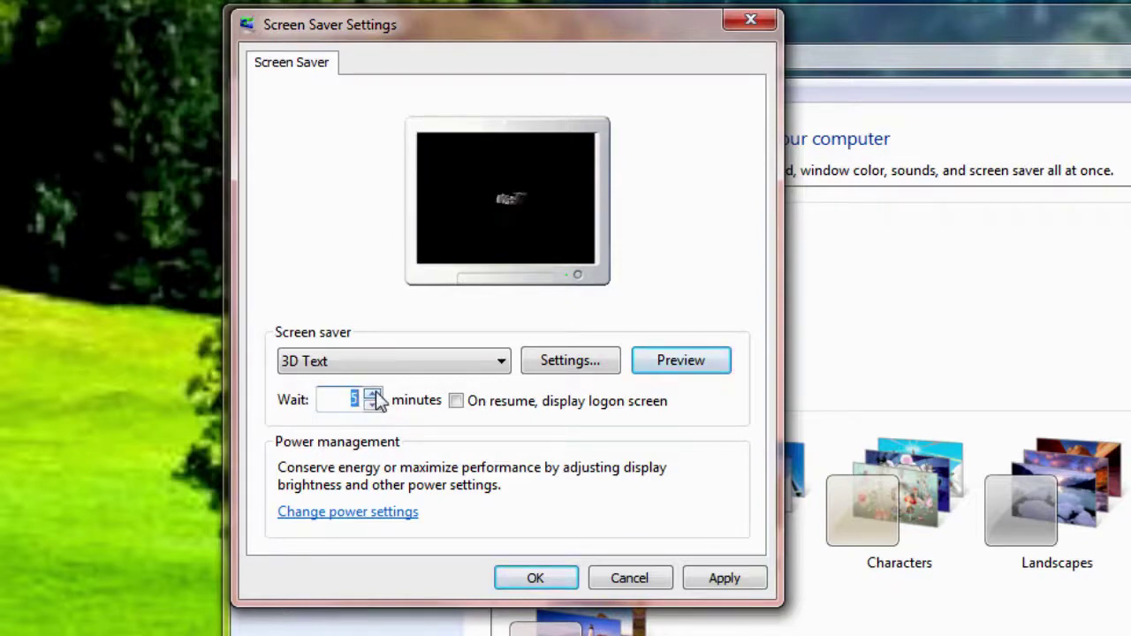
{"action": "left_click", "coordinate": [727, 580]}
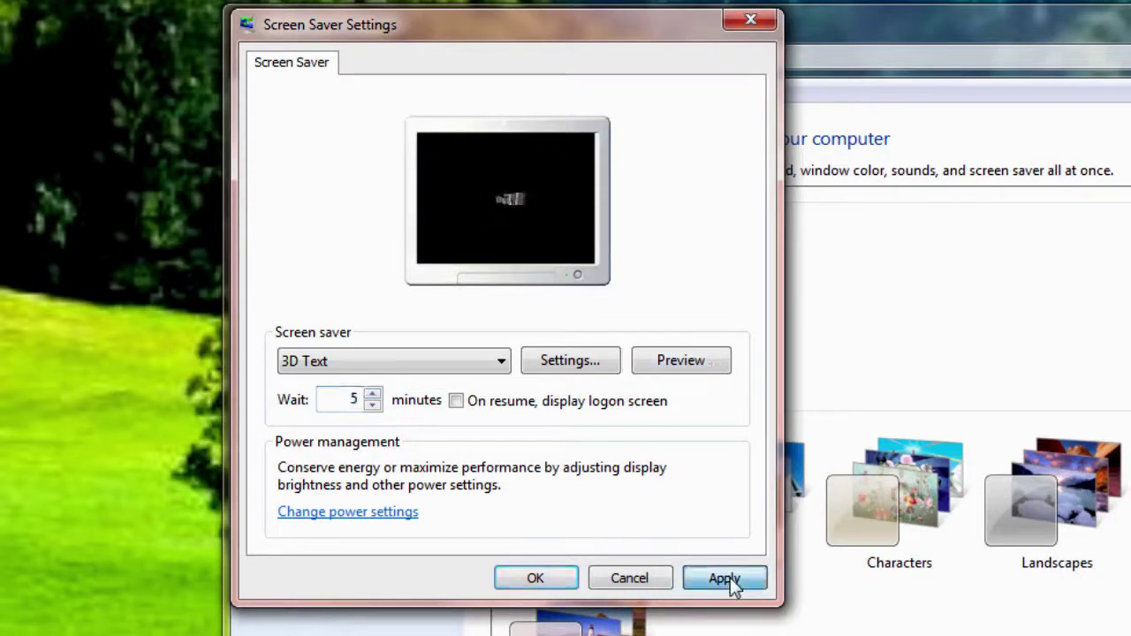
{"action": "left_click", "coordinate": [555, 578]}
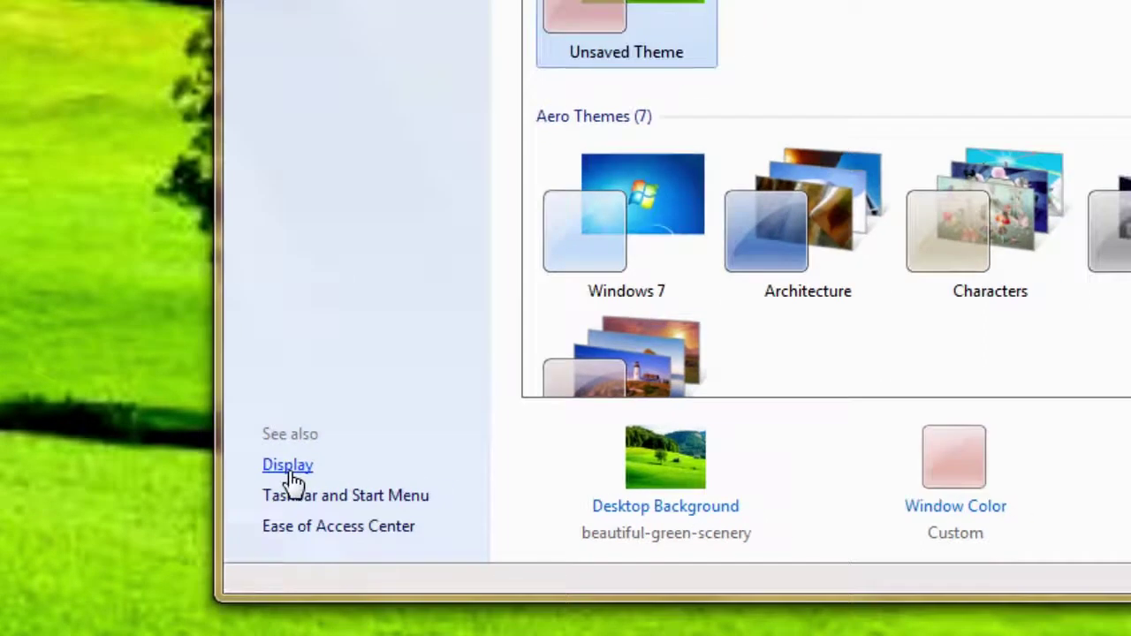
- Open the display settings, try lower screen resolutions down to 800 × 600, and return to 1920 × 1080 (recommended)
{"action": "left_click", "coordinate": [306, 456]}
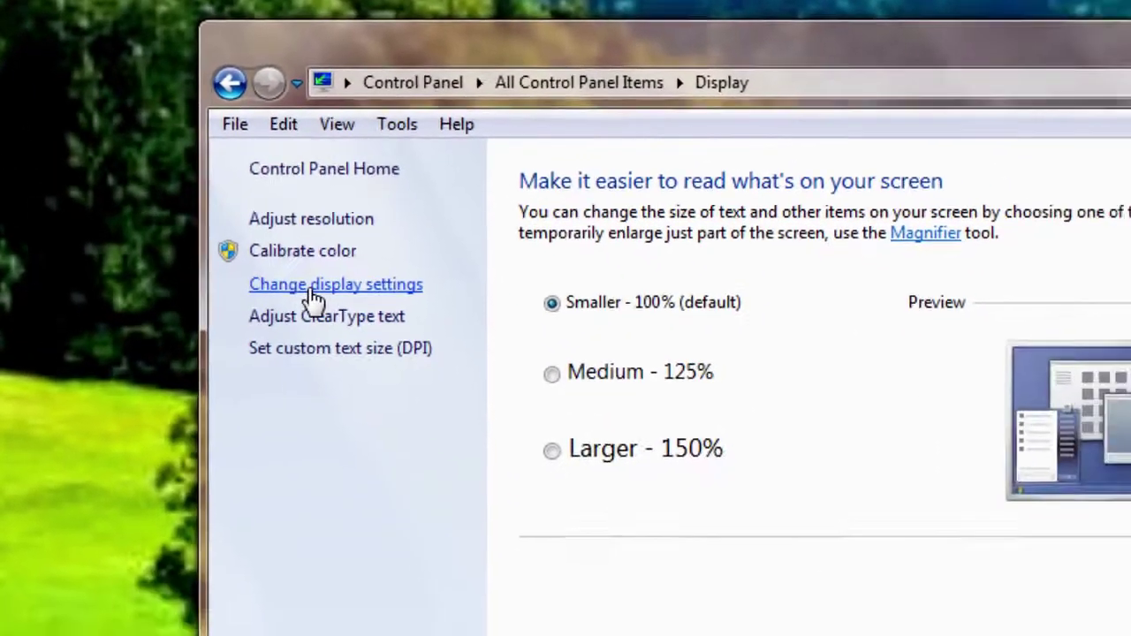
{"action": "left_click", "coordinate": [349, 325]}
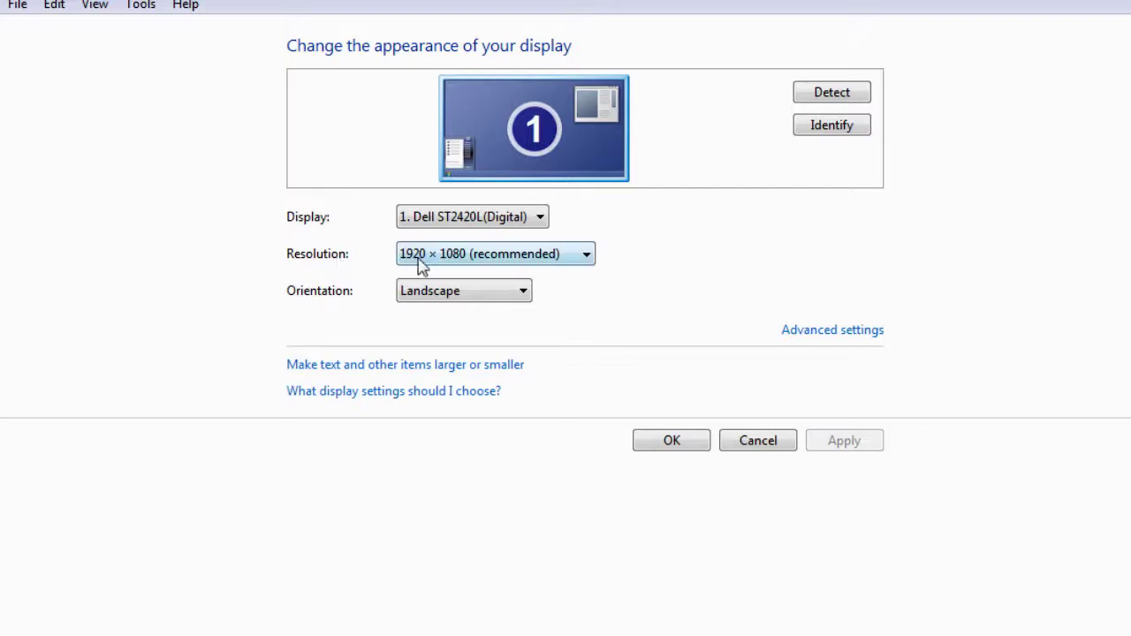
{"action": "left_click", "coordinate": [591, 267]}
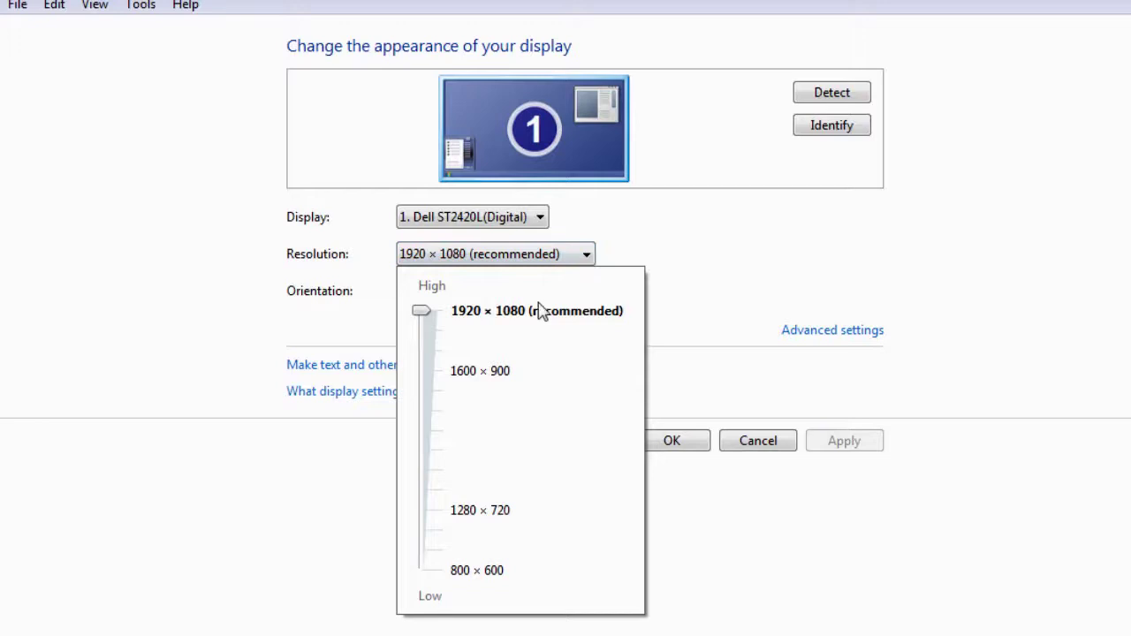
{"action": "left_click", "coordinate": [424, 375]}
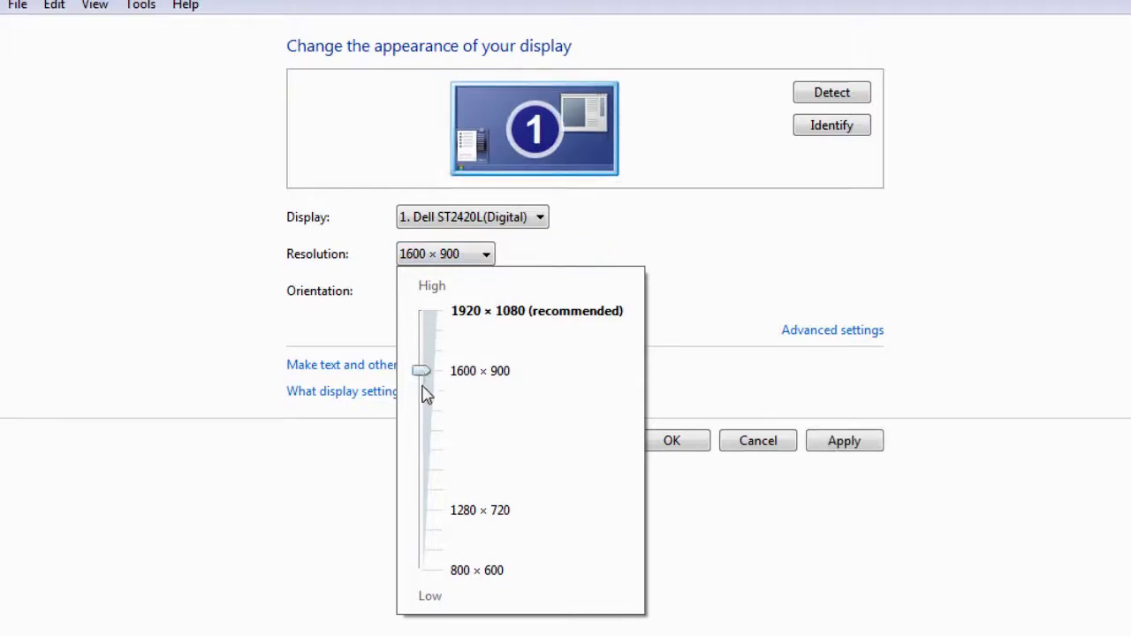
{"action": "left_click", "coordinate": [423, 517]}
{"action": "left_click", "coordinate": [425, 573]}
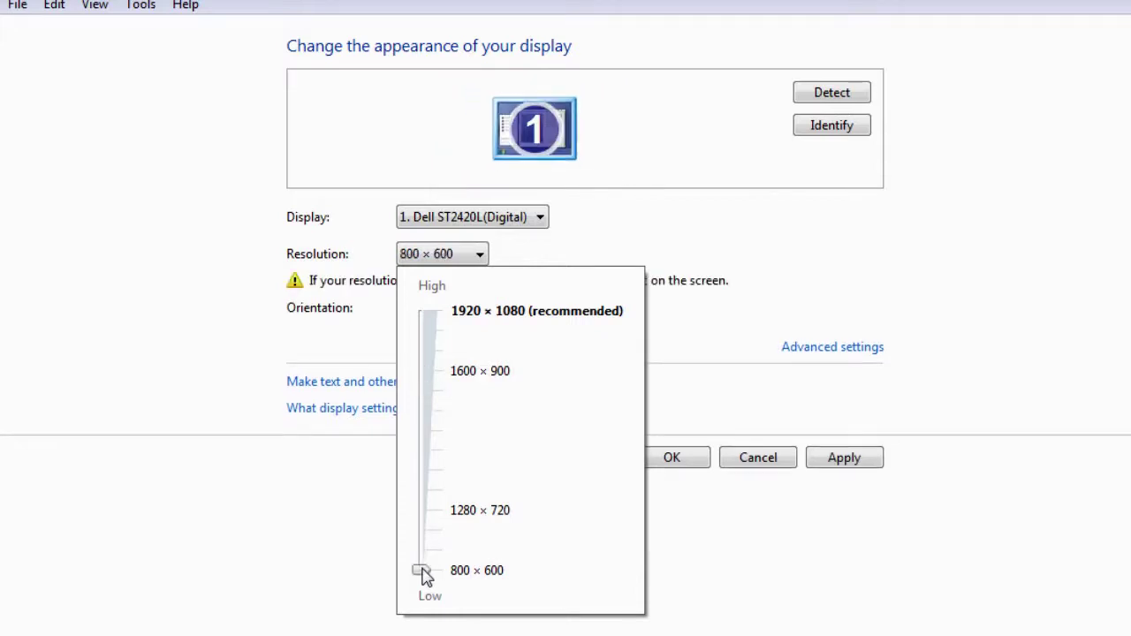
{"action": "left_click", "coordinate": [424, 319]}
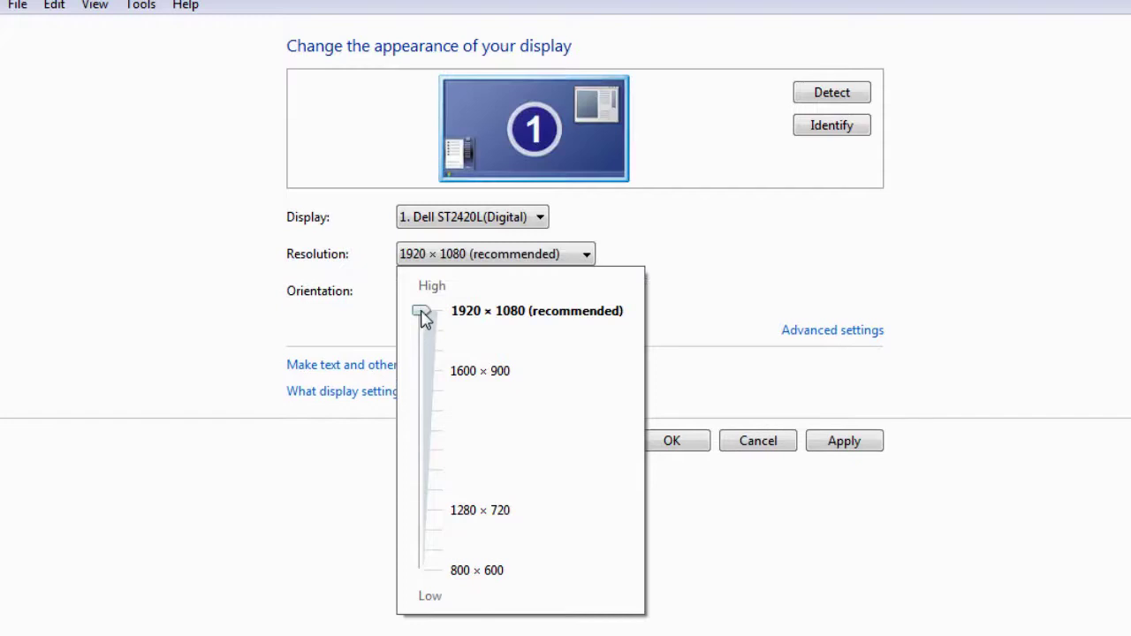
{"action": "left_click", "coordinate": [592, 265]}
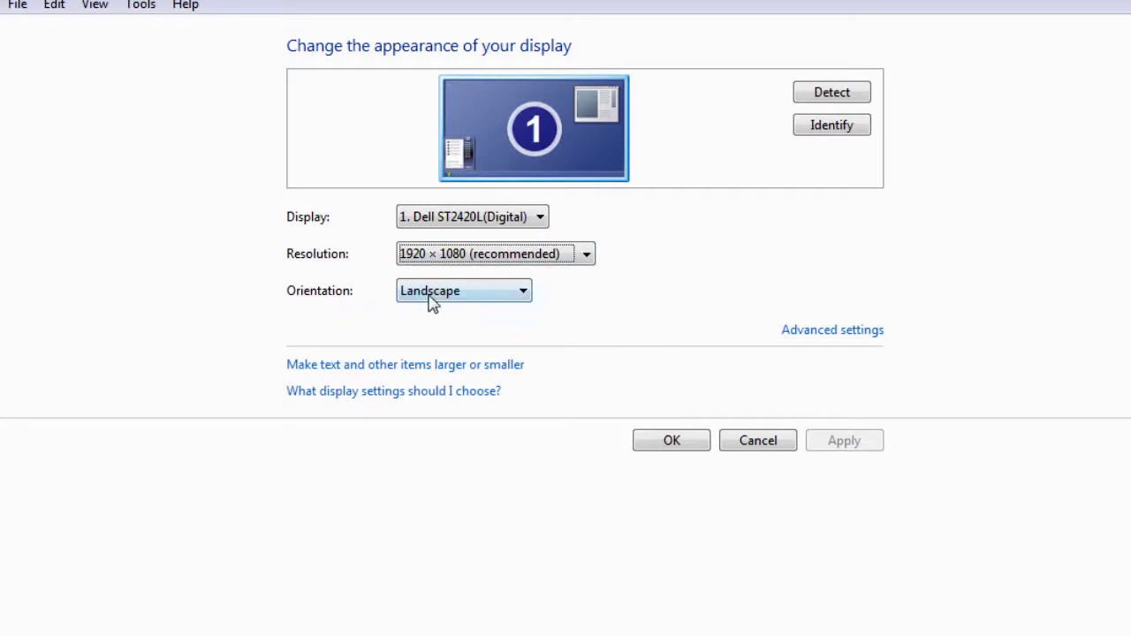
- Try the Portrait, Landscape (flipped) and Portrait (flipped) display orientations, and set the orientation back to Landscape
{"action": "left_click", "coordinate": [526, 297]}
{"action": "left_click", "coordinate": [511, 328]}
{"action": "left_click", "coordinate": [522, 297]}
{"action": "left_click", "coordinate": [511, 344]}
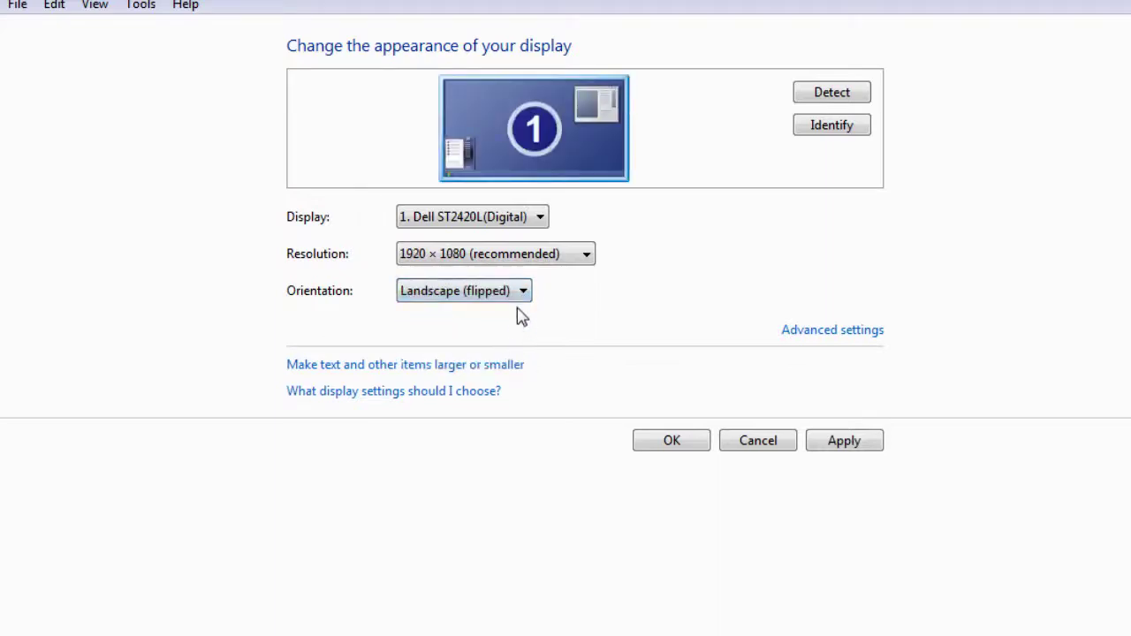
{"action": "left_click", "coordinate": [523, 295]}
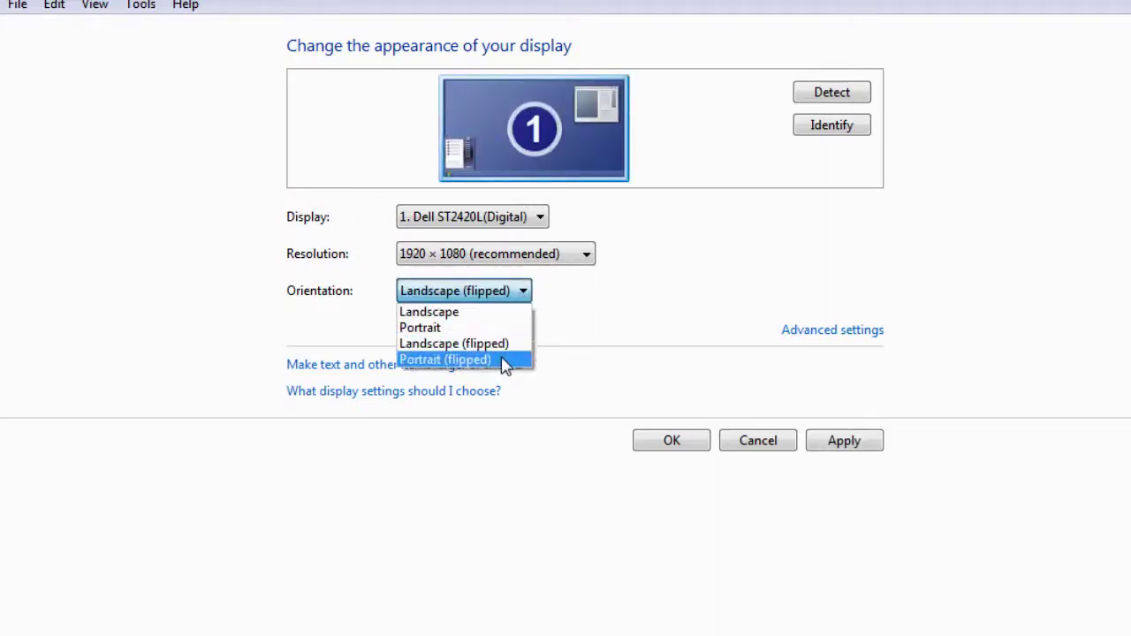
{"action": "left_click", "coordinate": [505, 359]}
{"action": "left_click", "coordinate": [525, 299]}
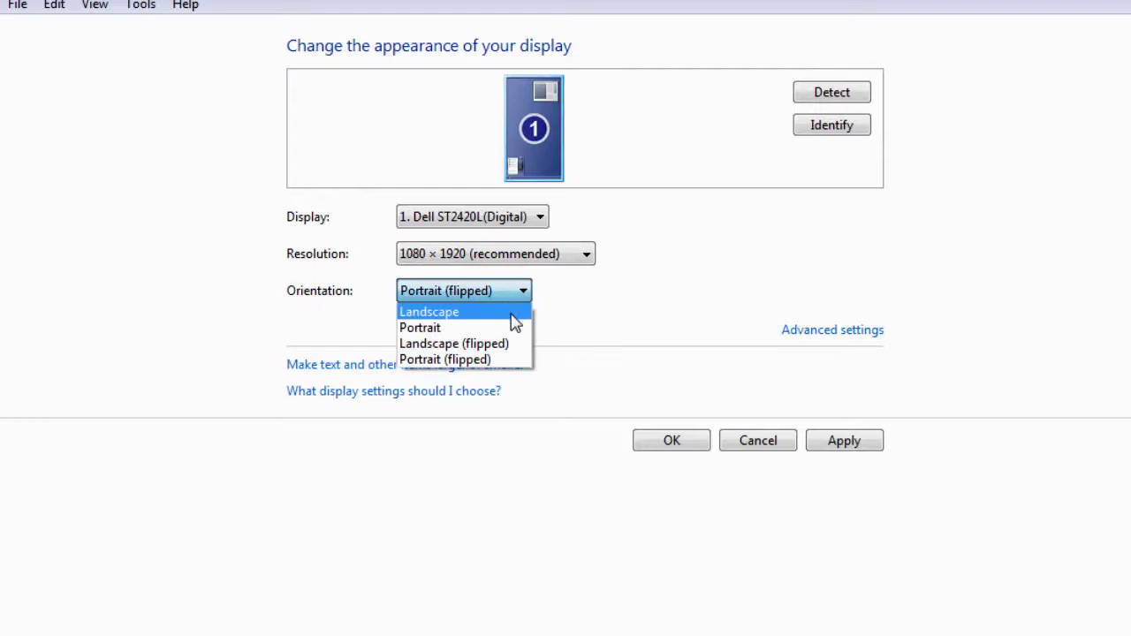
{"action": "left_click", "coordinate": [511, 313]}
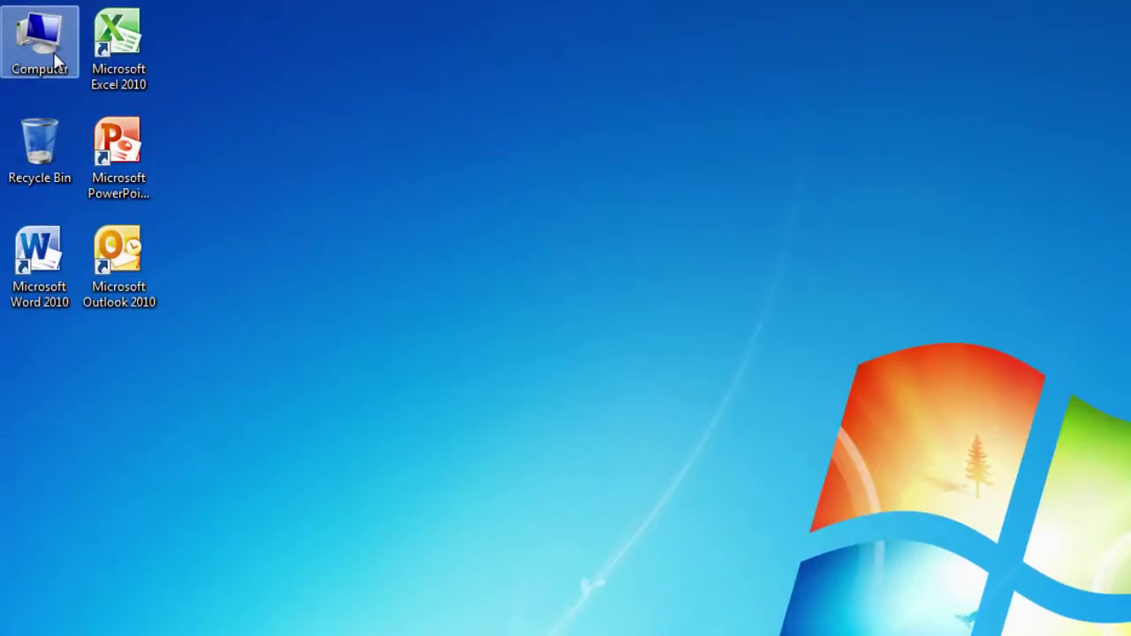
- Open the Computer folder, bring up its help page, and read the Change folder options topic
{"action": "double_click", "coordinate": [53, 52]}
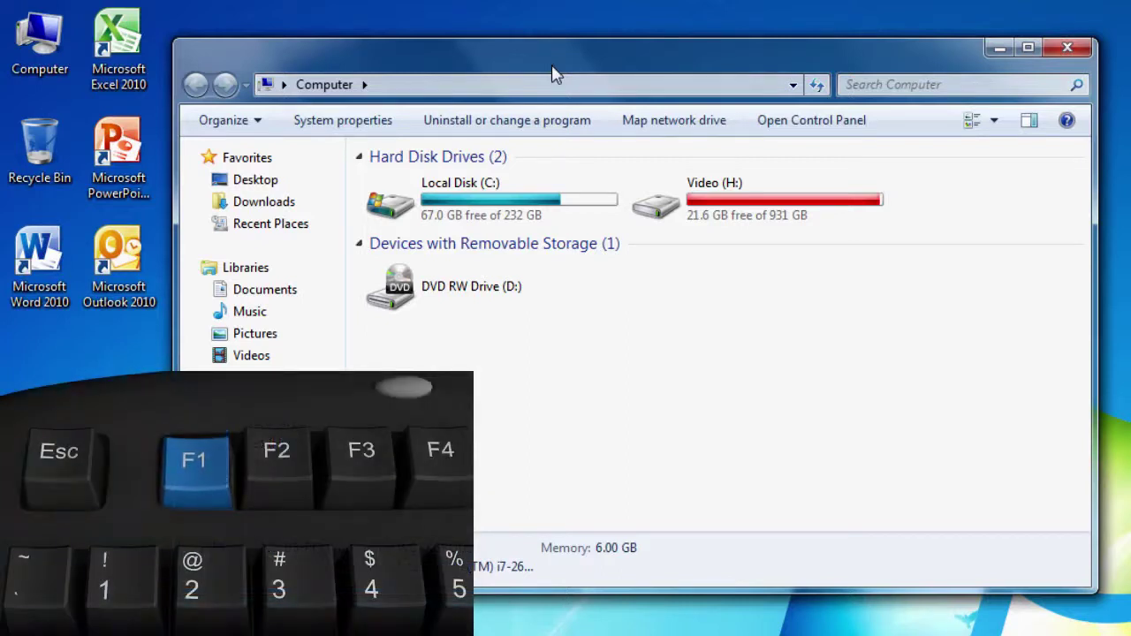
{"action": "key", "text": "F1"}
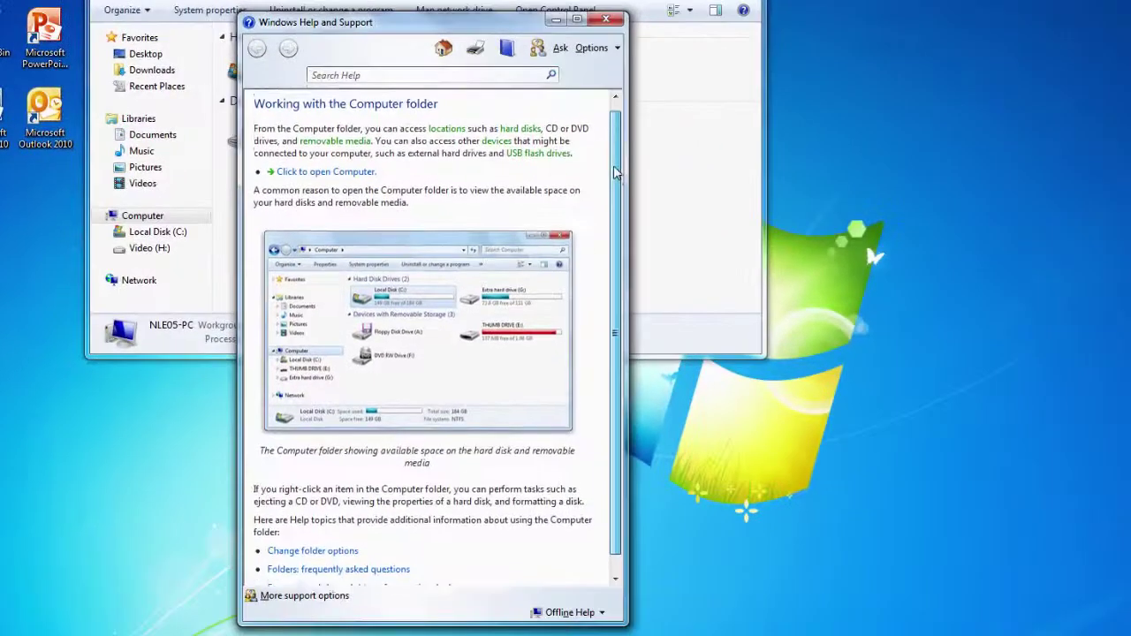
{"action": "scroll", "coordinate": [872, 274], "scroll_direction": "down", "scroll_amount": 1}
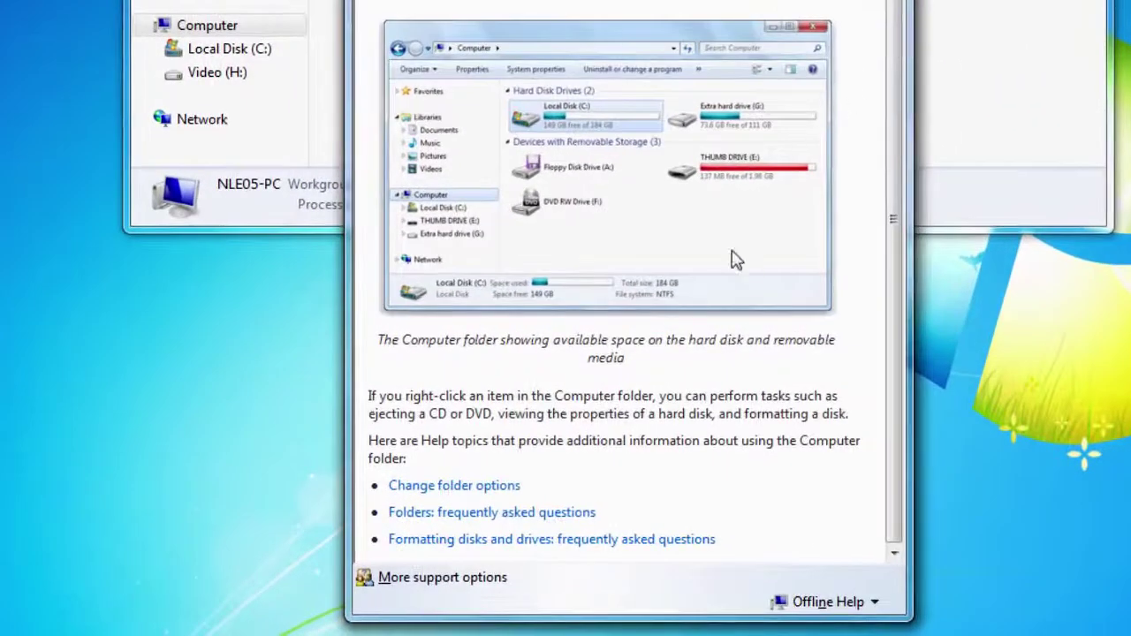
{"action": "left_click", "coordinate": [505, 486]}
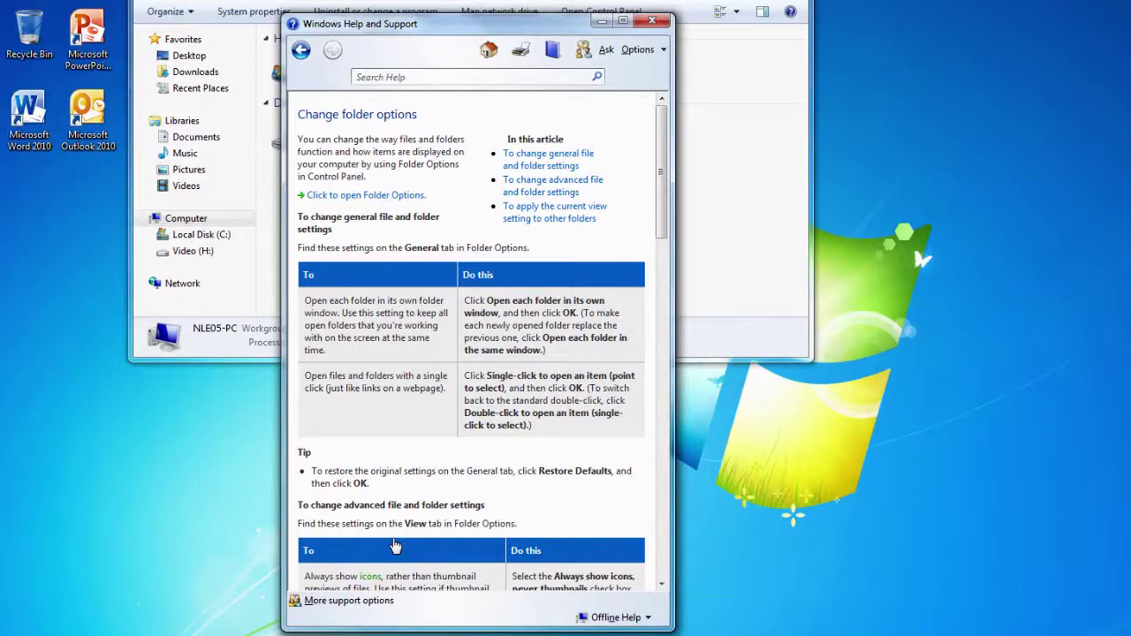
{"action": "left_click_drag", "start_coordinate": [662, 232], "coordinate": [661, 296]}
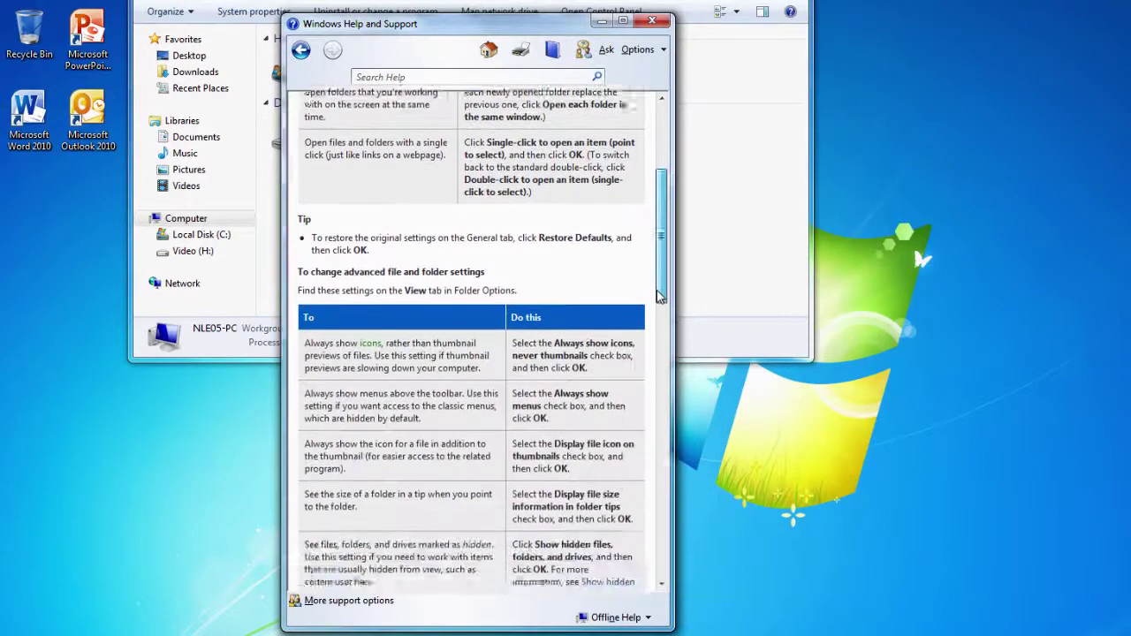